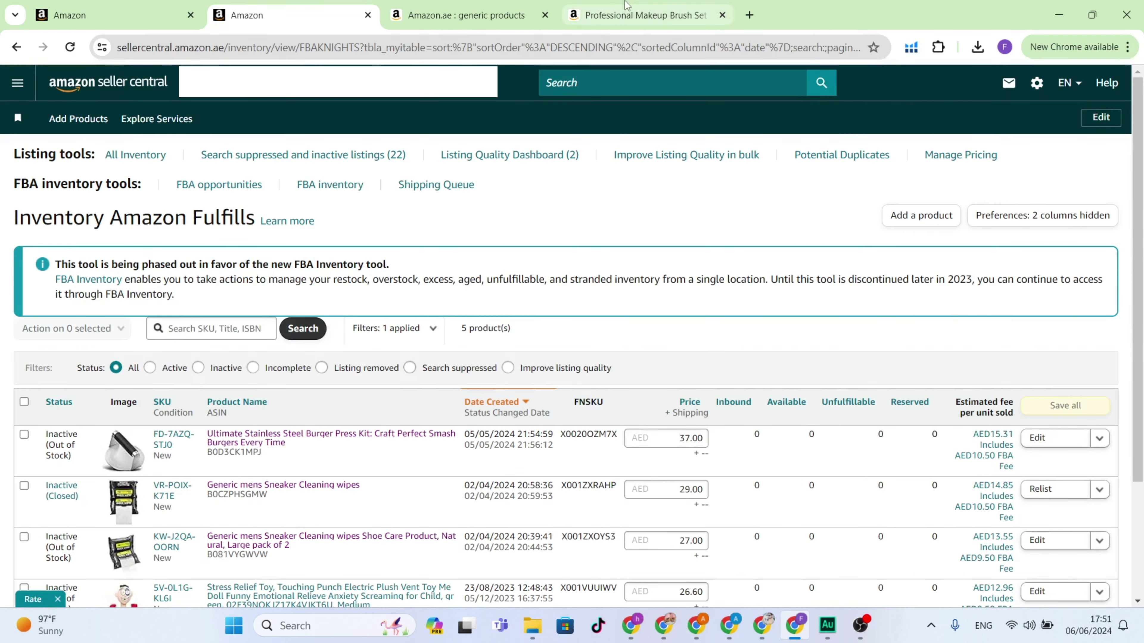
# Close the makeup brush product page and open the Generic ULBJ 3 Sauce Cups product from the generic products results.
pyautogui.click(644, 15)
pyautogui.click(722, 15)
pyautogui.scroll(5, 536, 340)
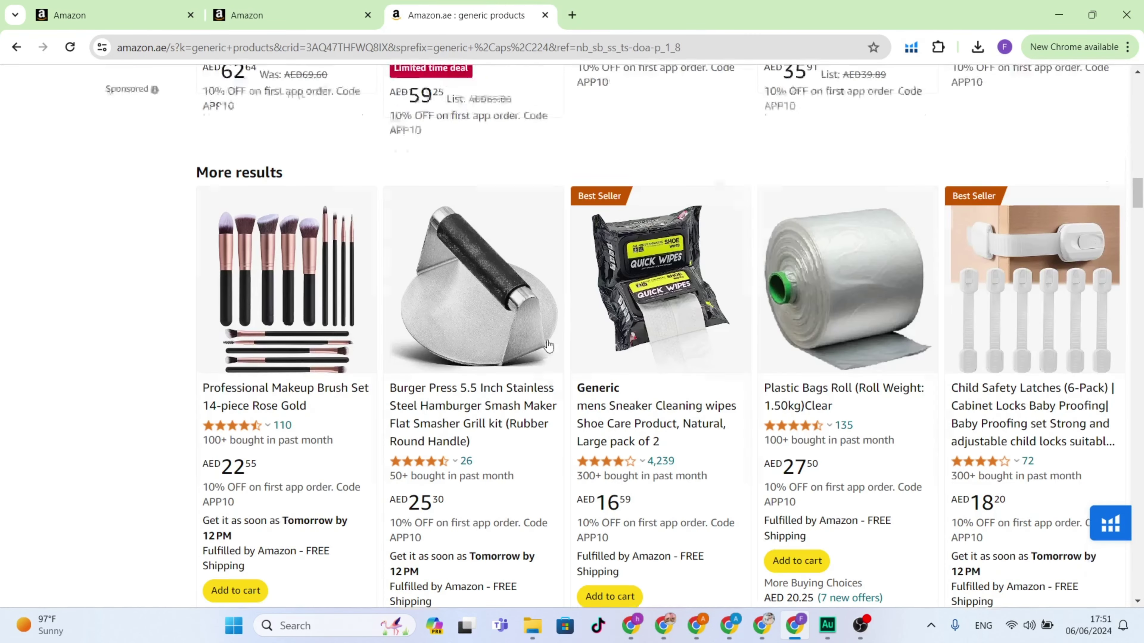
pyautogui.scroll(-6, 536, 341)
pyautogui.scroll(5, 539, 344)
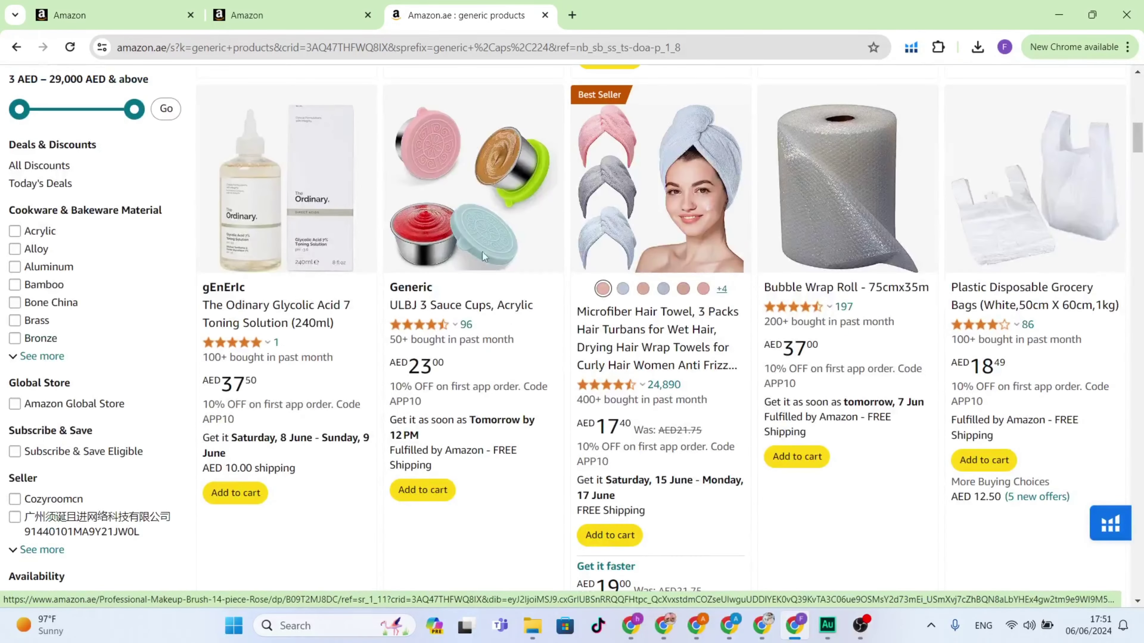
pyautogui.middleClick(454, 186)
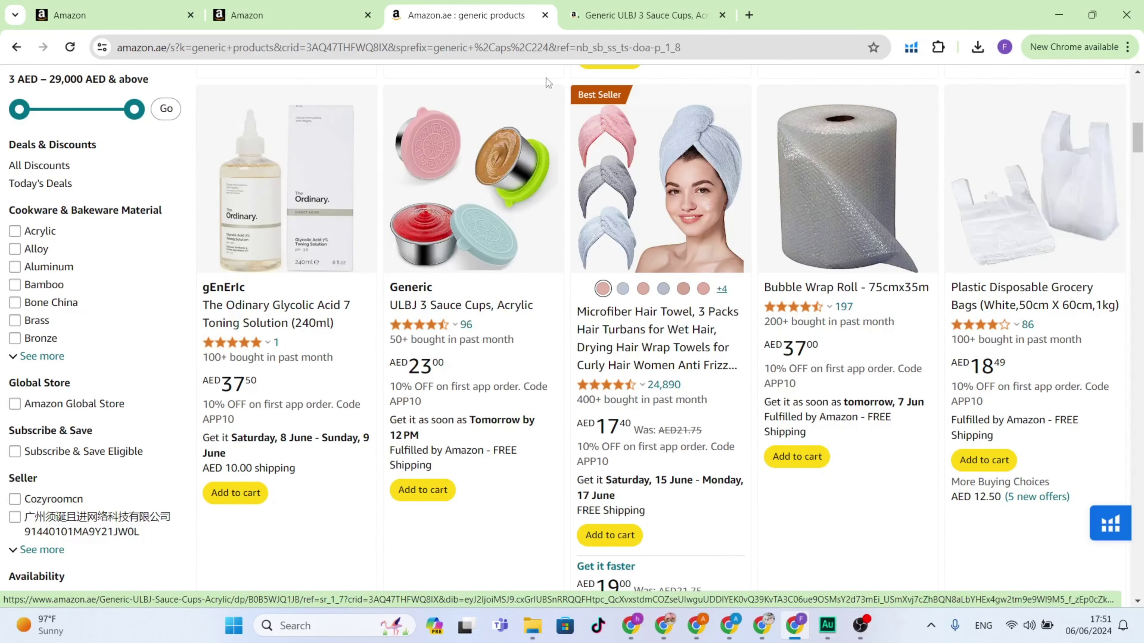
pyautogui.click(581, 15)
pyautogui.doubleClick(375, 45)
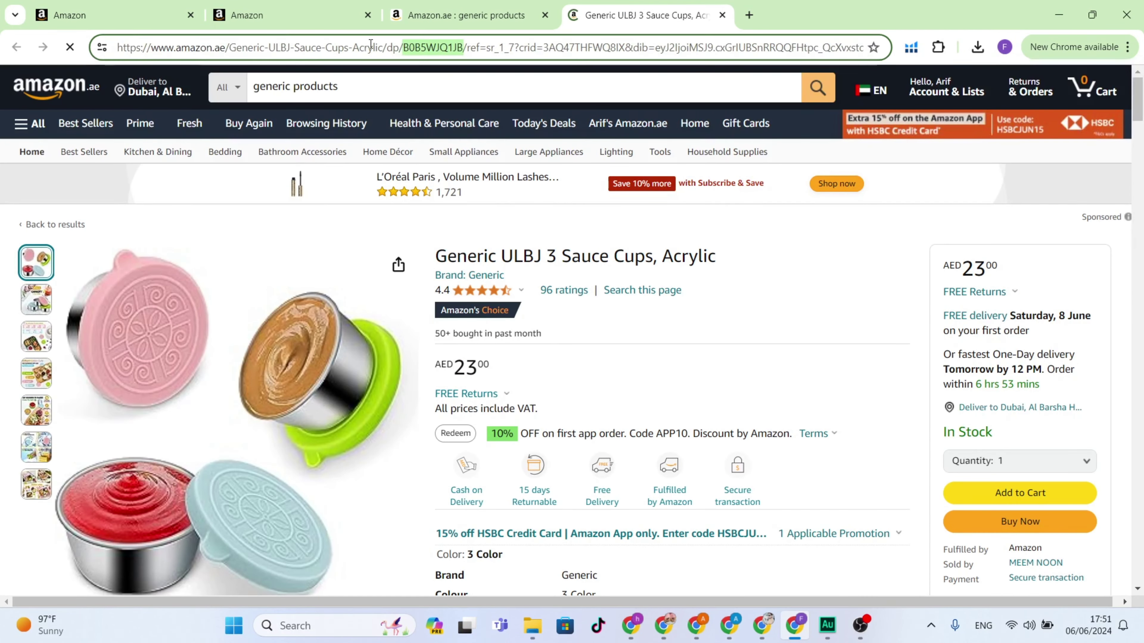
pyautogui.rightClick(414, 47)
pyautogui.click(492, 183)
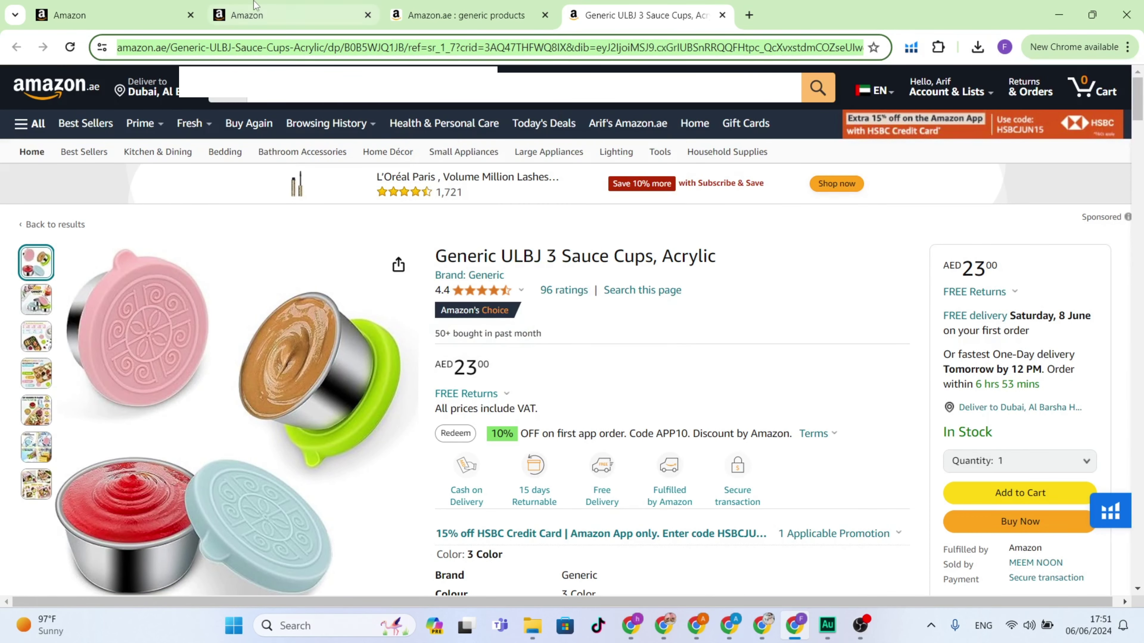
pyautogui.hotkey('ctrl', '1')
pyautogui.doubleClick(320, 214)
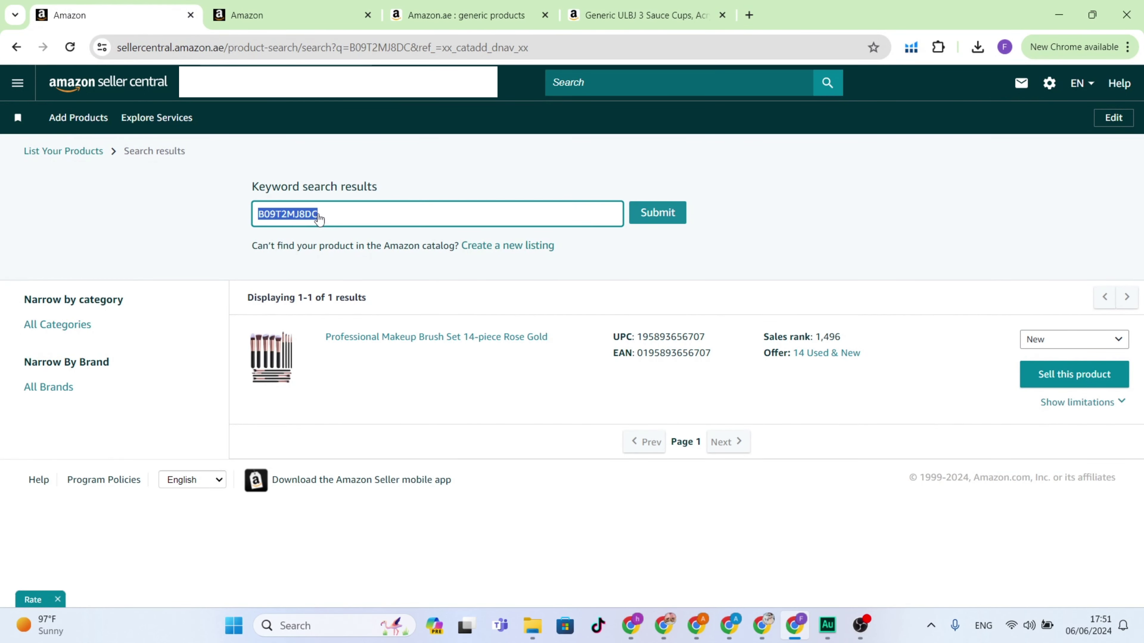
pyautogui.hotkey('ctrl', 'v')
pyautogui.hotkey('ctrl', 'a')
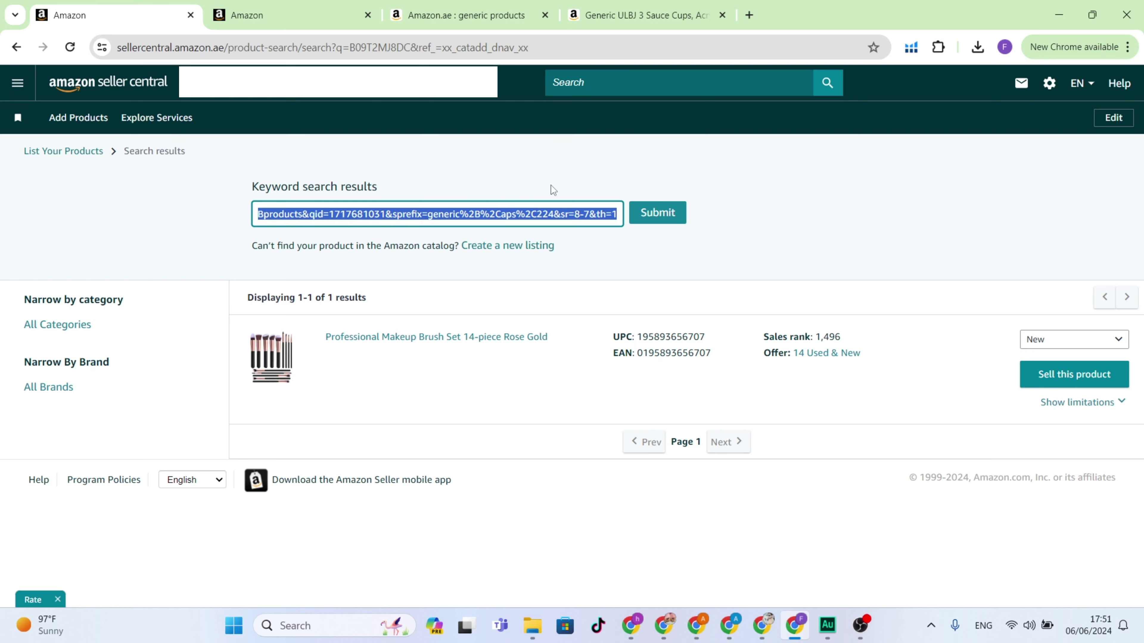
pyautogui.press('BackSpace')
# Copy the ASIN B0B5WJQ1JB from the sauce cups page's address and search the Seller Central catalog for it.
pyautogui.hotkey('ctrl', '4')
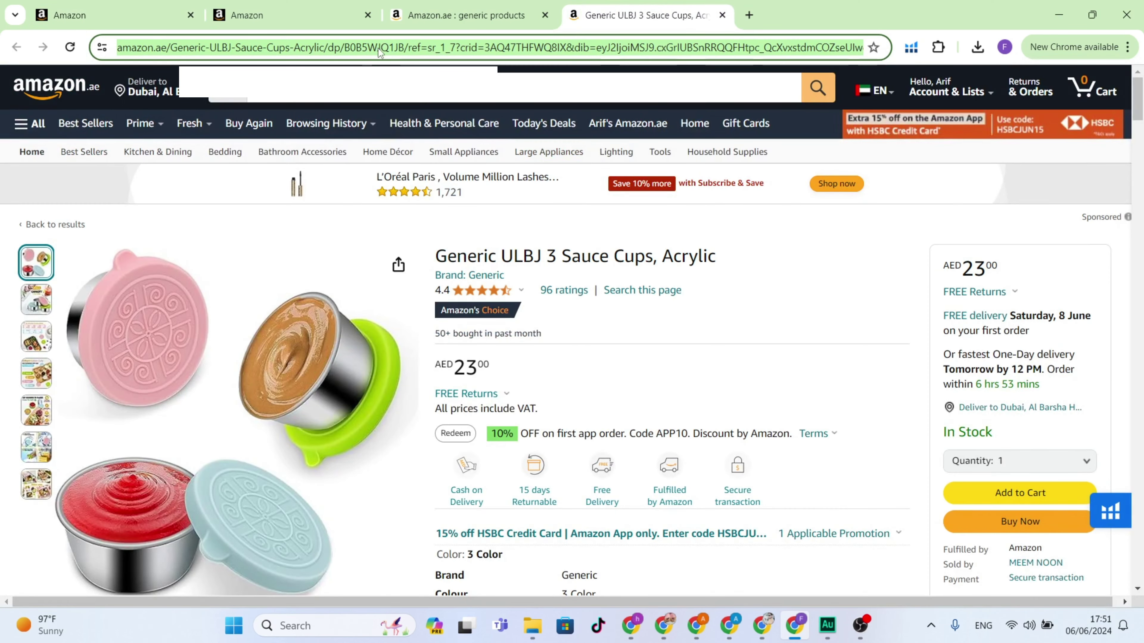
pyautogui.doubleClick(431, 47)
pyautogui.hotkey('ctrl', '1')
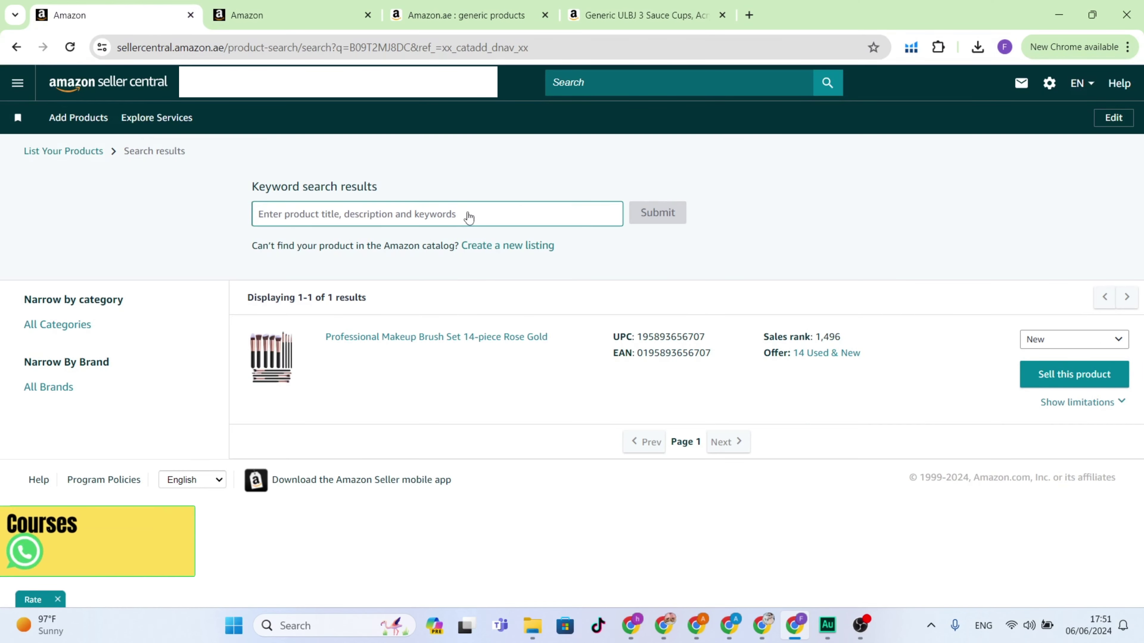
pyautogui.hotkey('ctrl', 'v')
pyautogui.press('Return')
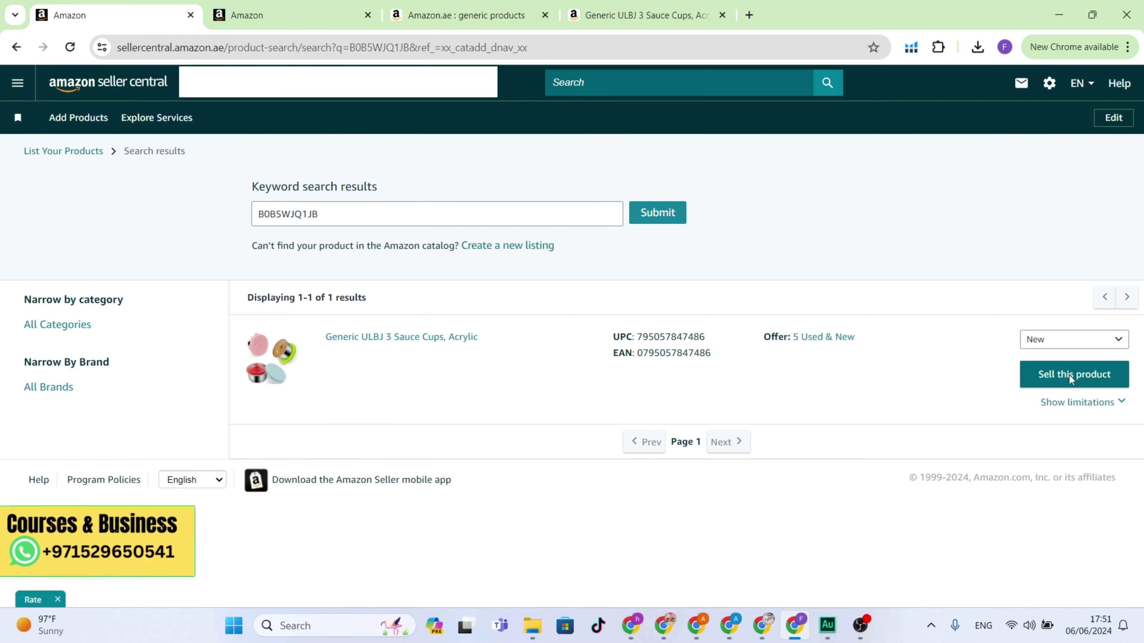
# Try to sell the sauce cups through the existing listing, and close the offer page.
pyautogui.click(1075, 373)
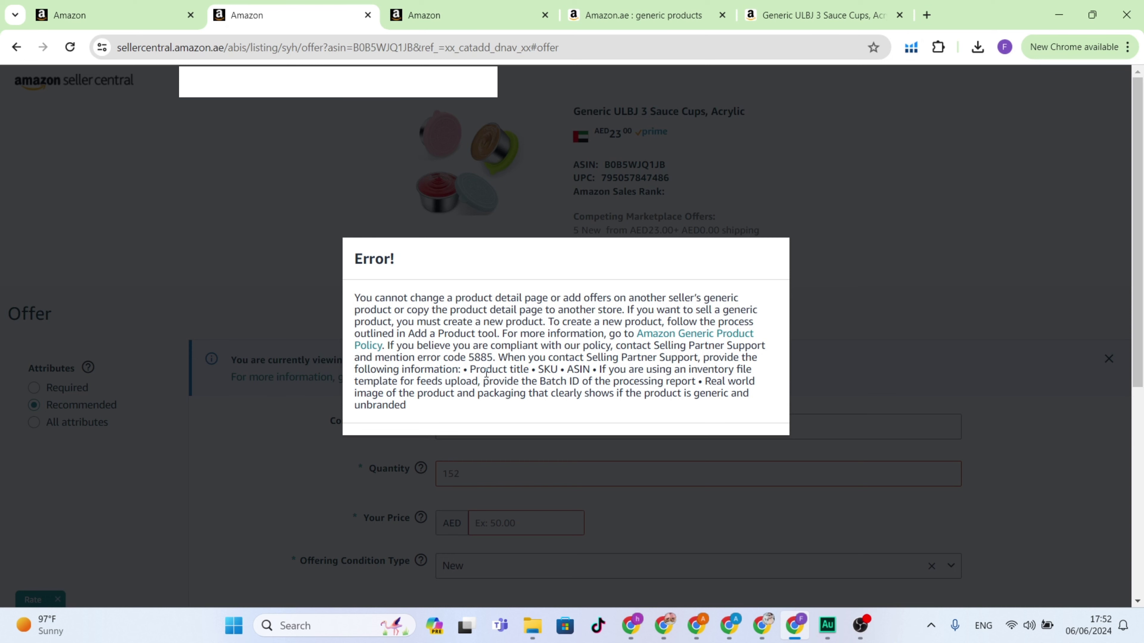
pyautogui.click(368, 15)
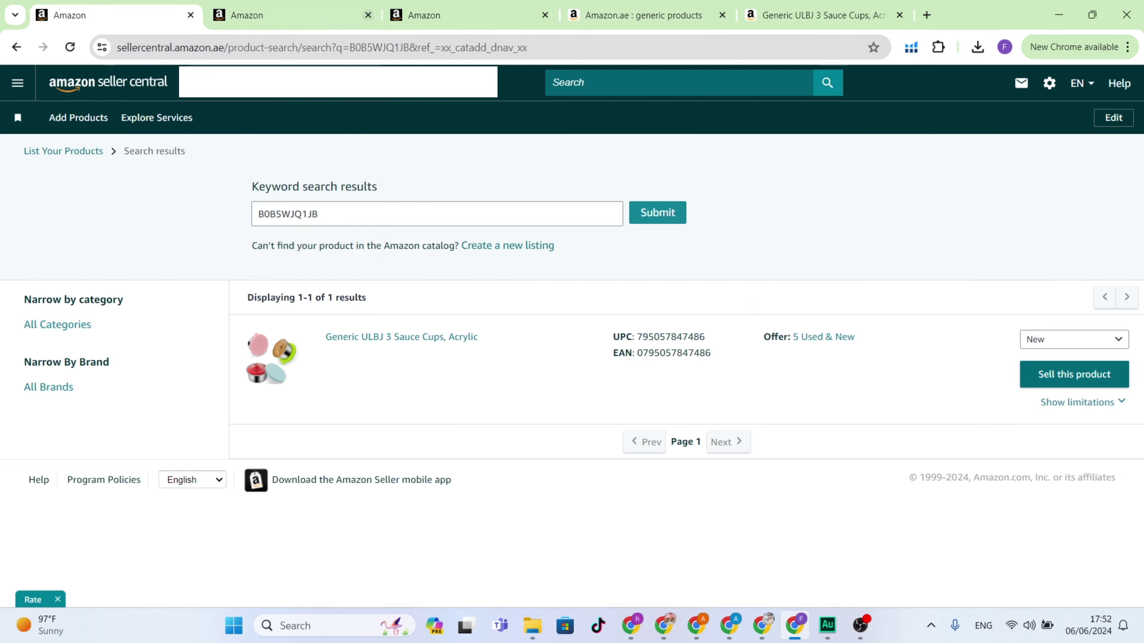
# Reload the Inventory Amazon Fulfills page and start creating a new listing from the catalog search results.
pyautogui.click(304, 8)
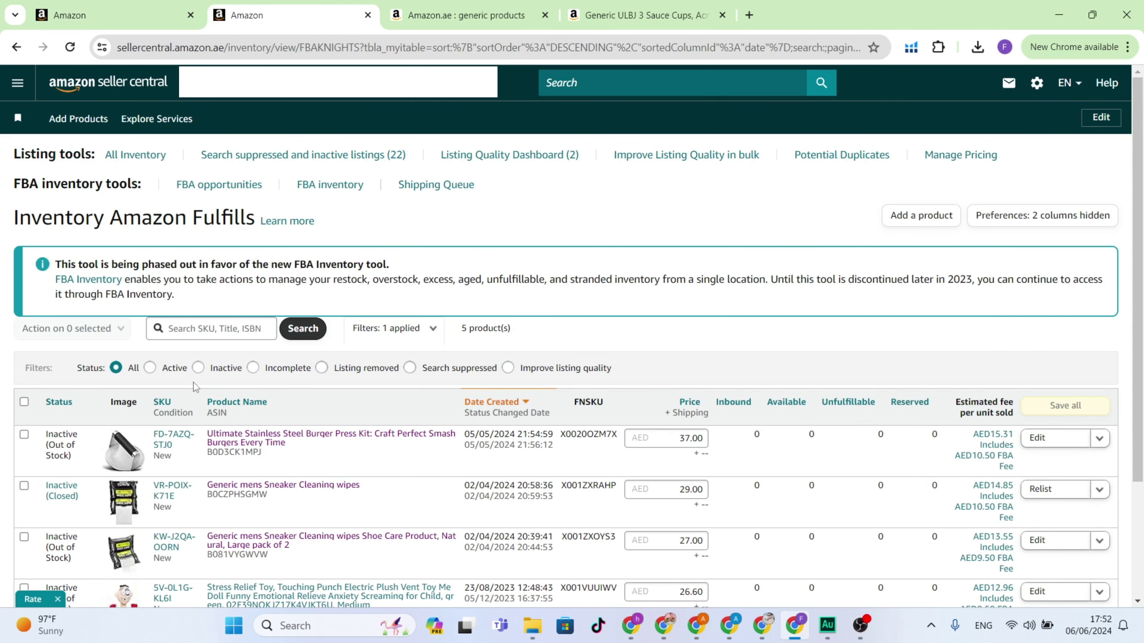
pyautogui.click(70, 47)
pyautogui.click(113, 15)
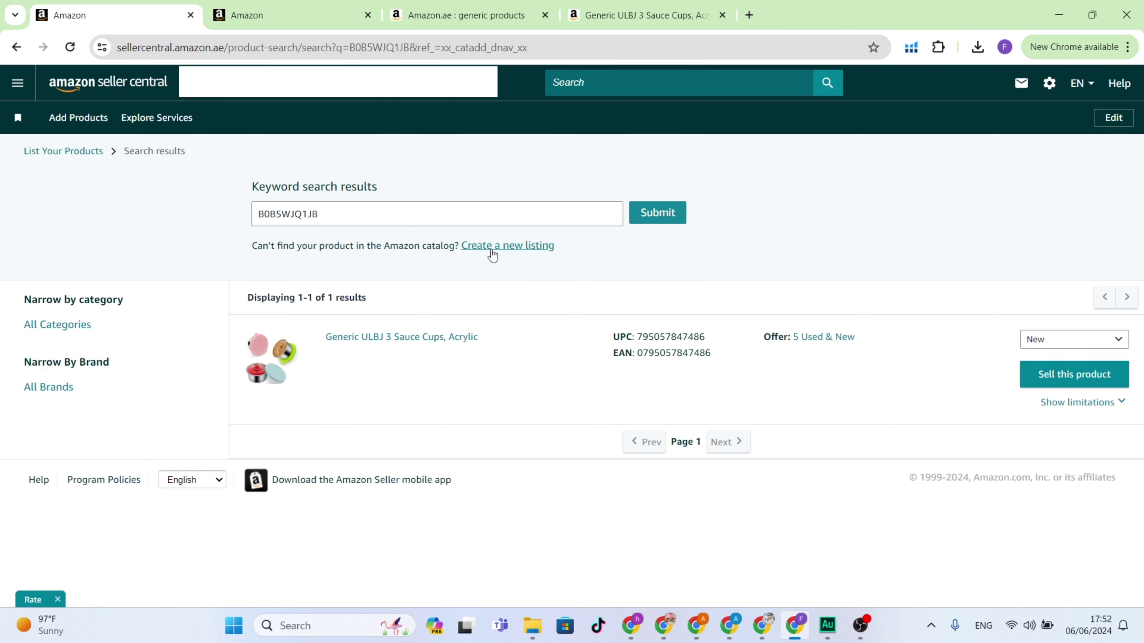
pyautogui.click(530, 245)
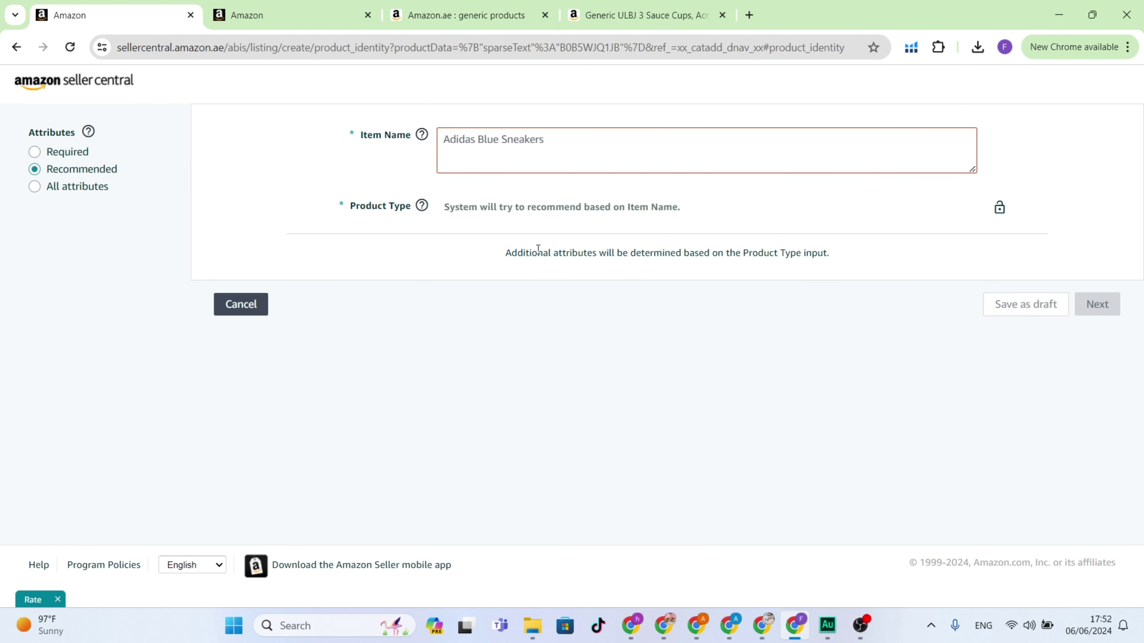
# Enter "Sauce Cups", copied from the product page title, as the item name and confirm Food Storage Container as the product type.
pyautogui.scroll(-3, 562, 296)
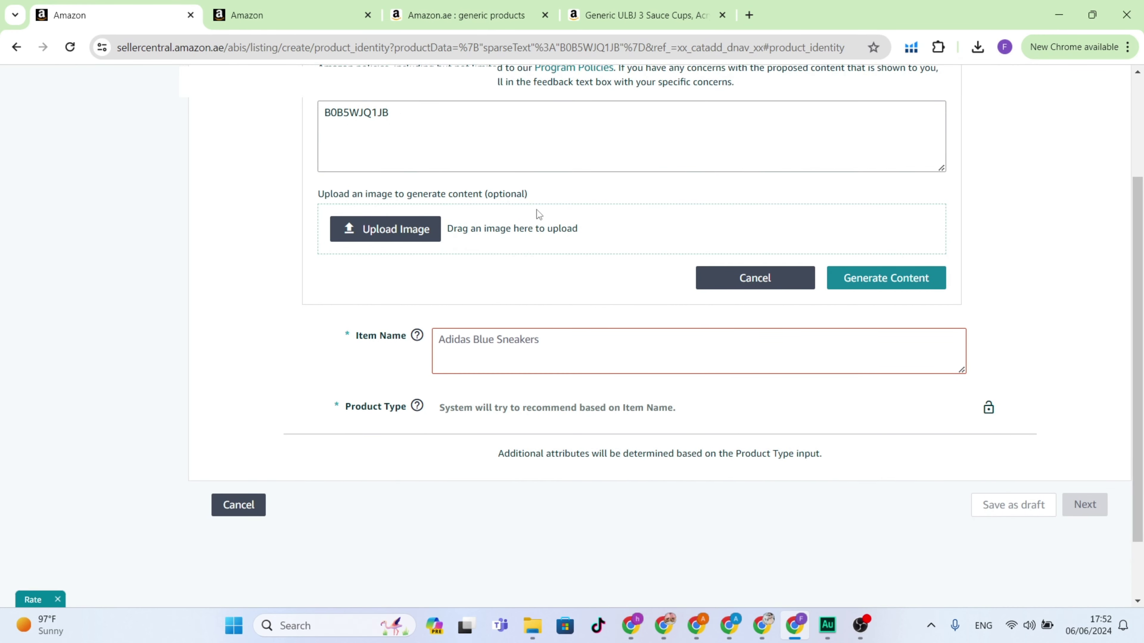
pyautogui.click(500, 15)
pyautogui.click(624, 16)
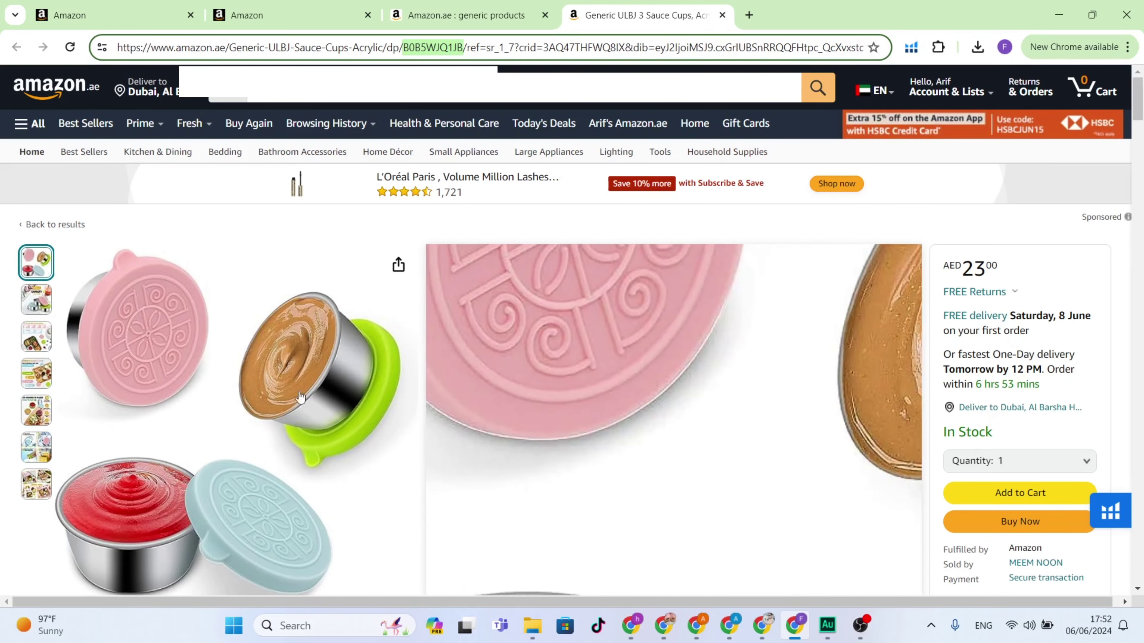
pyautogui.moveTo(478, 323)
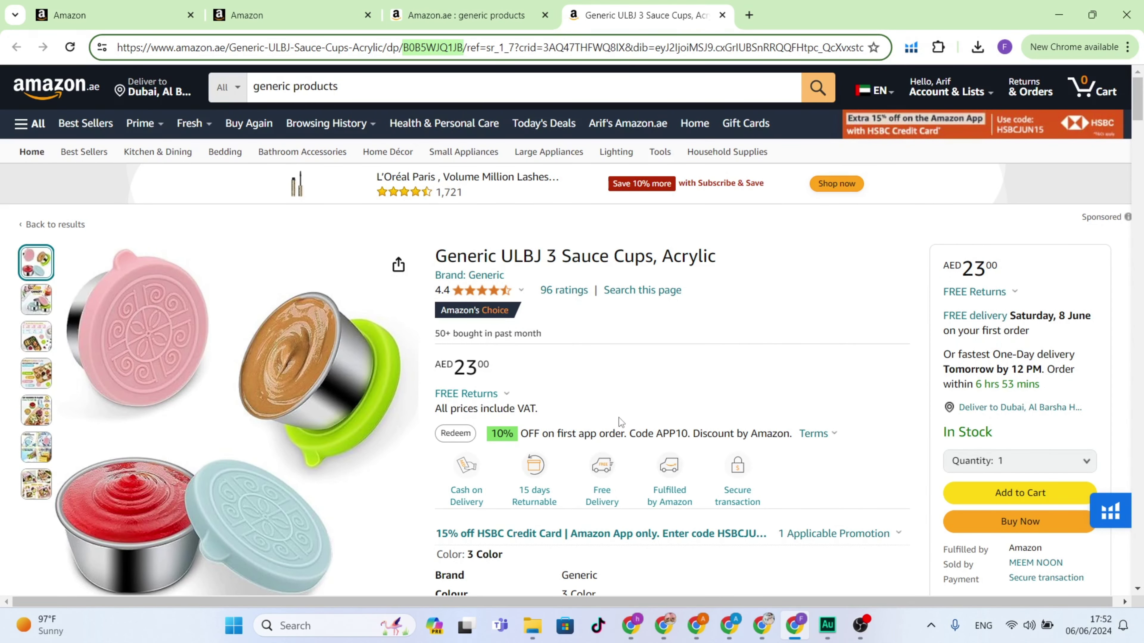
pyautogui.scroll(-1, 619, 421)
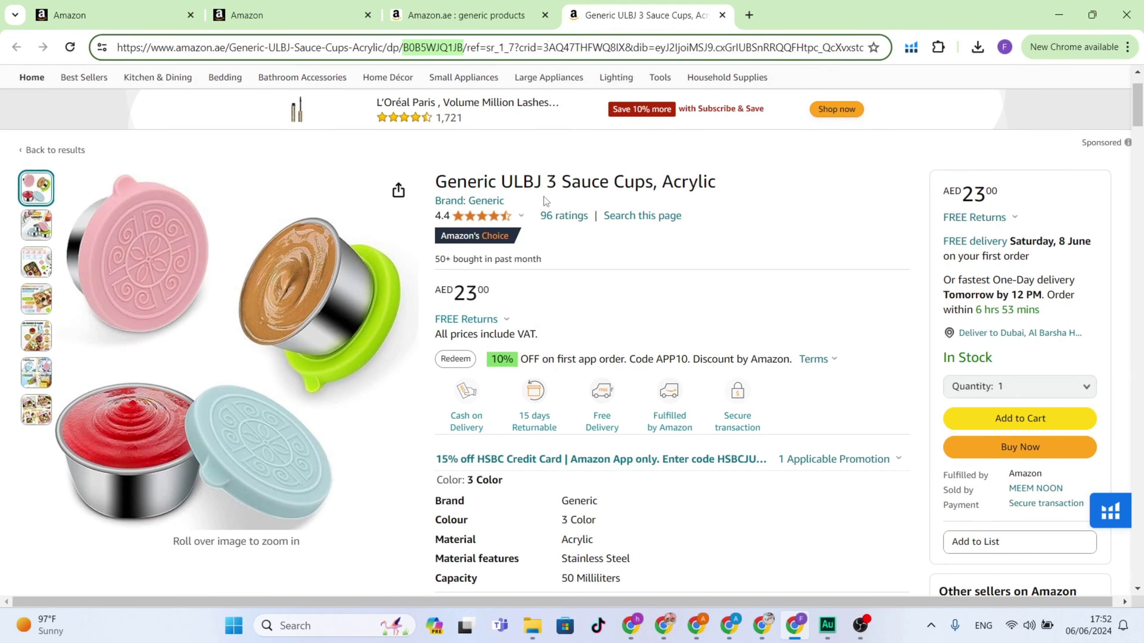
pyautogui.moveTo(561, 182); pyautogui.dragTo(652, 184)
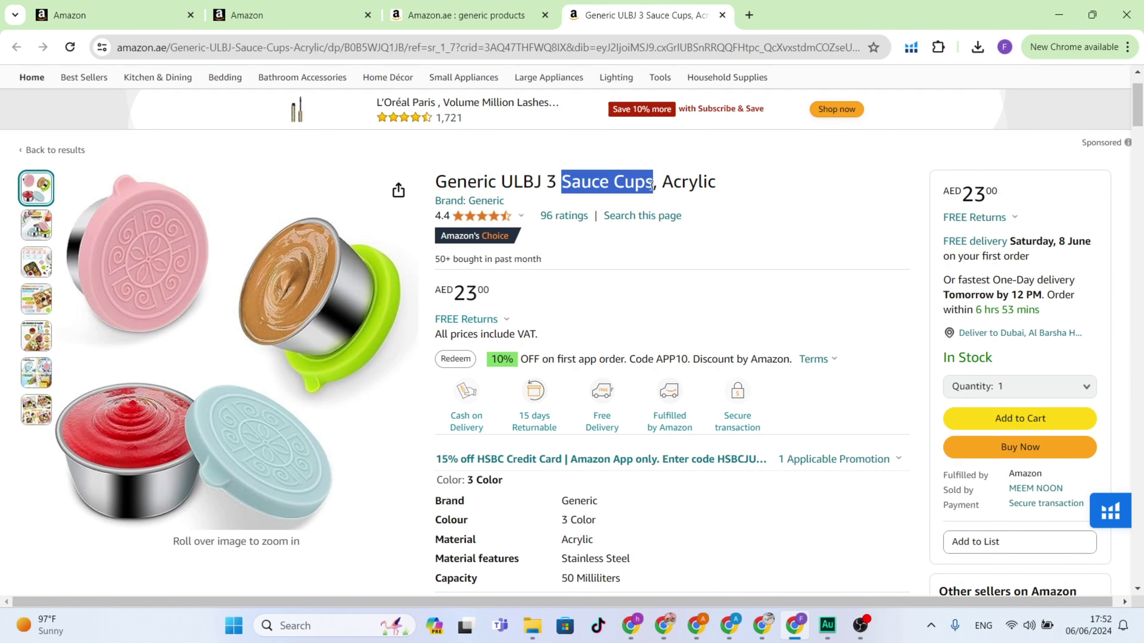
pyautogui.hotkey('ctrl', '1')
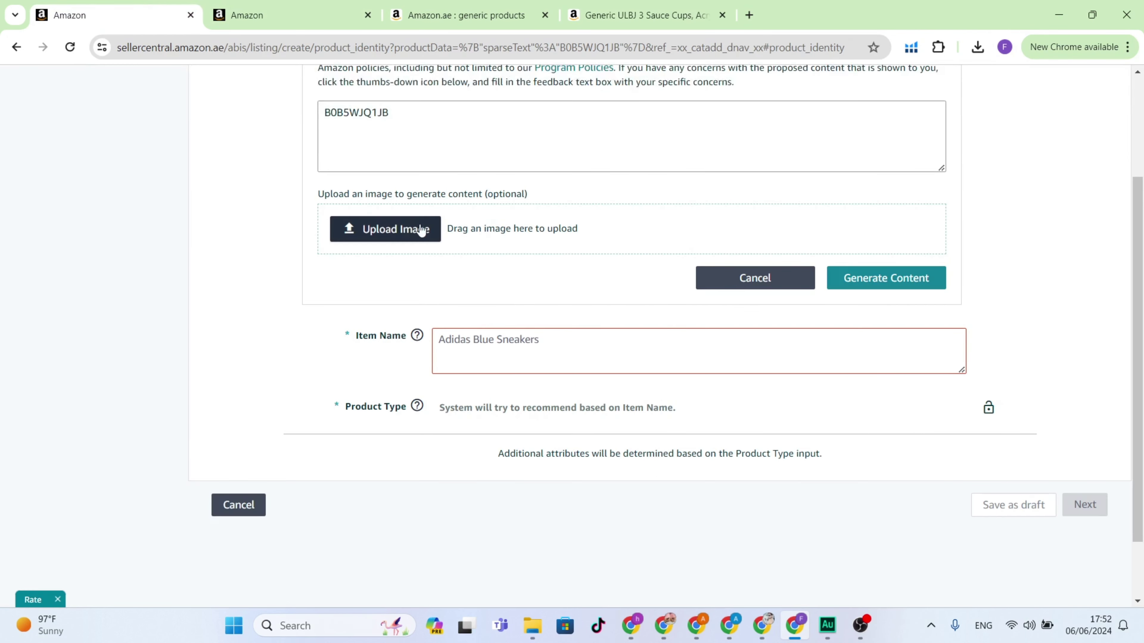
pyautogui.click(449, 124)
pyautogui.click(498, 362)
pyautogui.hotkey('ctrl', 'v')
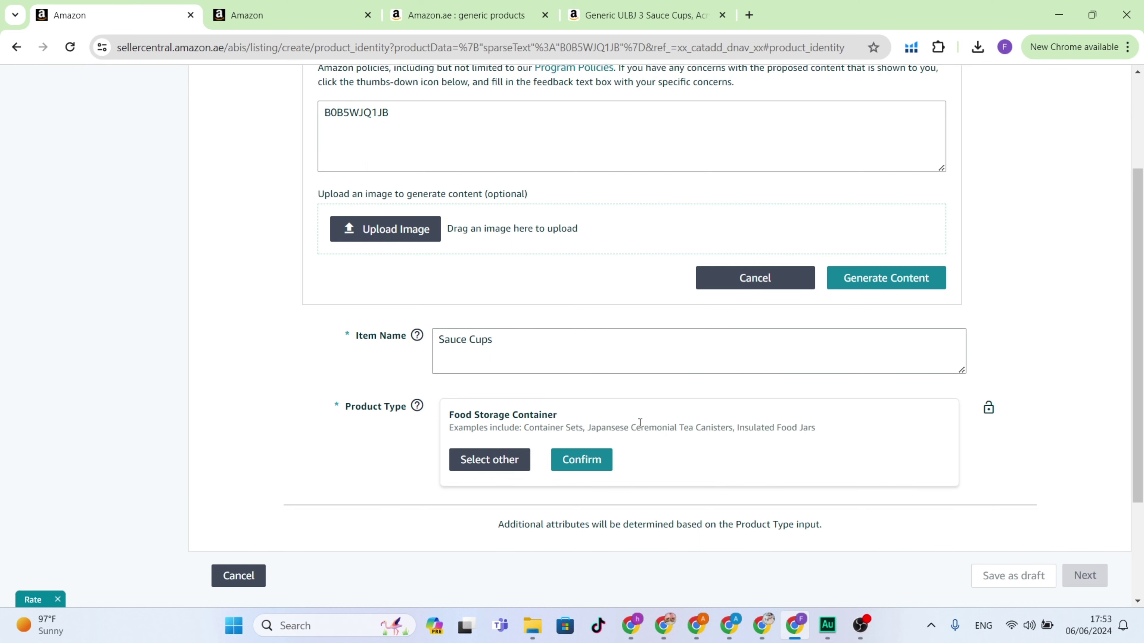
pyautogui.click(596, 463)
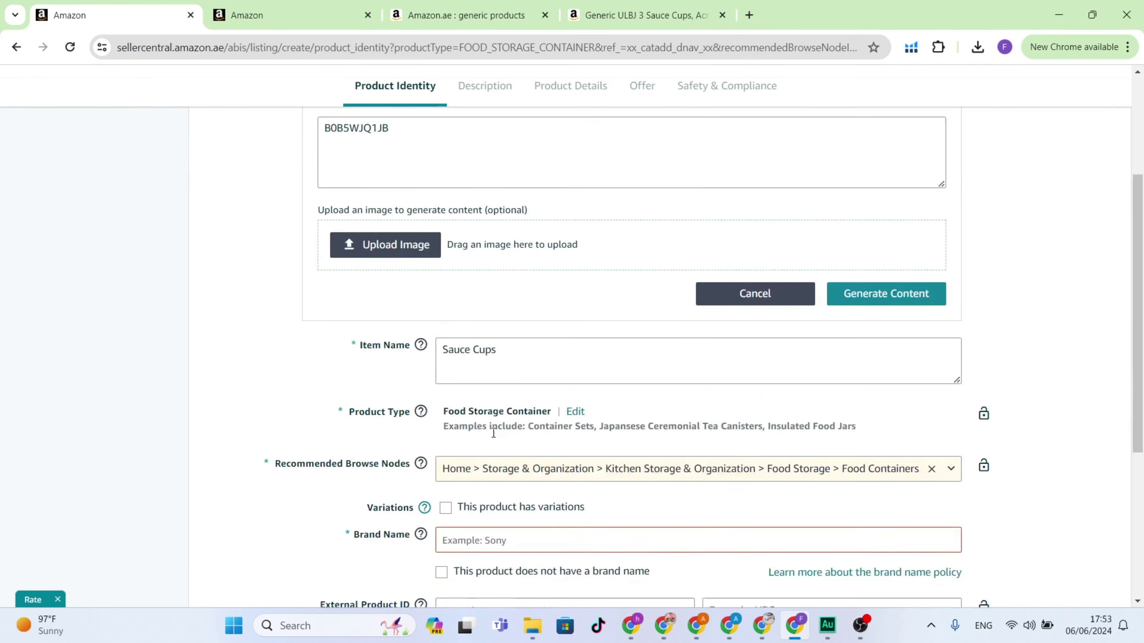
# Clear the ASIN from the product description input of the Generate Listing Content section.
pyautogui.scroll(-3, 492, 437)
pyautogui.moveTo(507, 173); pyautogui.dragTo(445, 166)
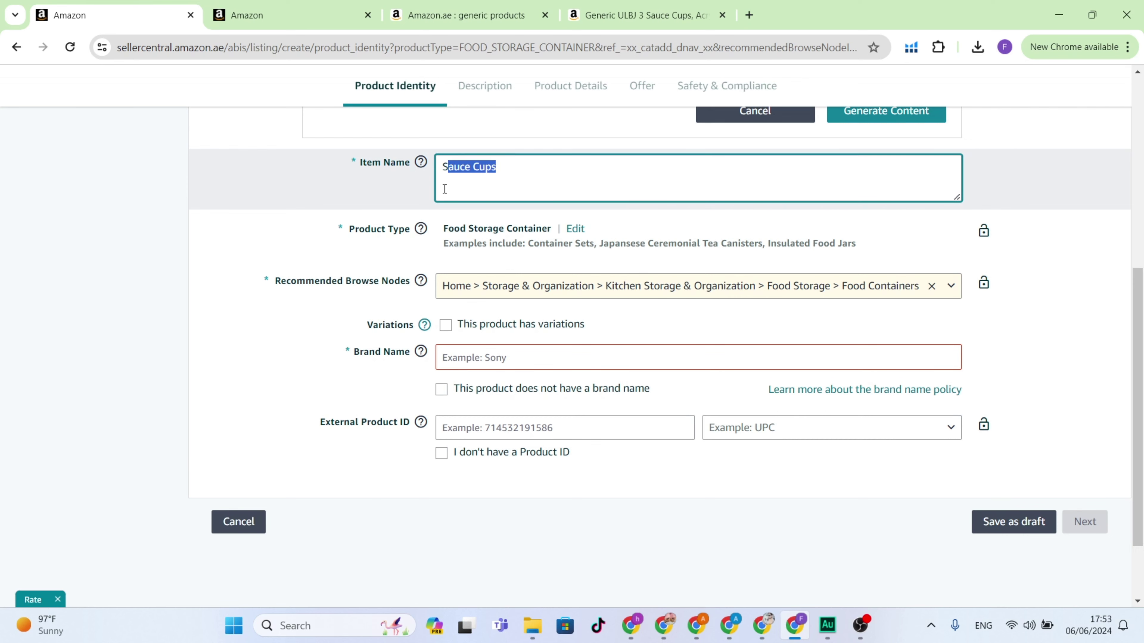
pyautogui.scroll(6, 505, 197)
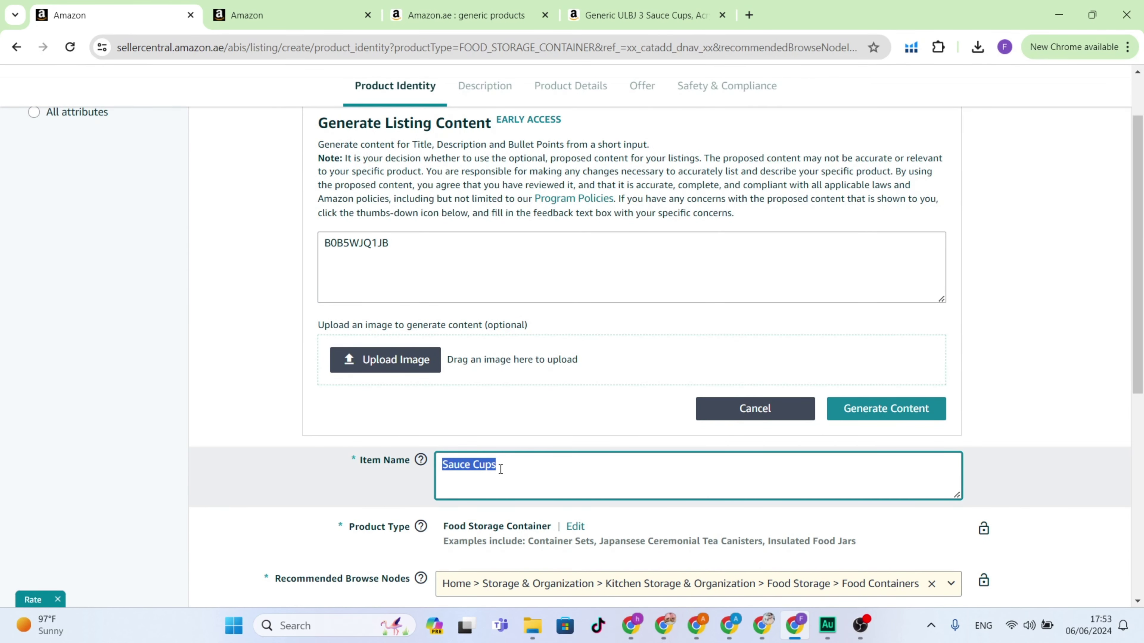
pyautogui.moveTo(396, 246); pyautogui.dragTo(225, 252)
pyautogui.press('BackSpace')
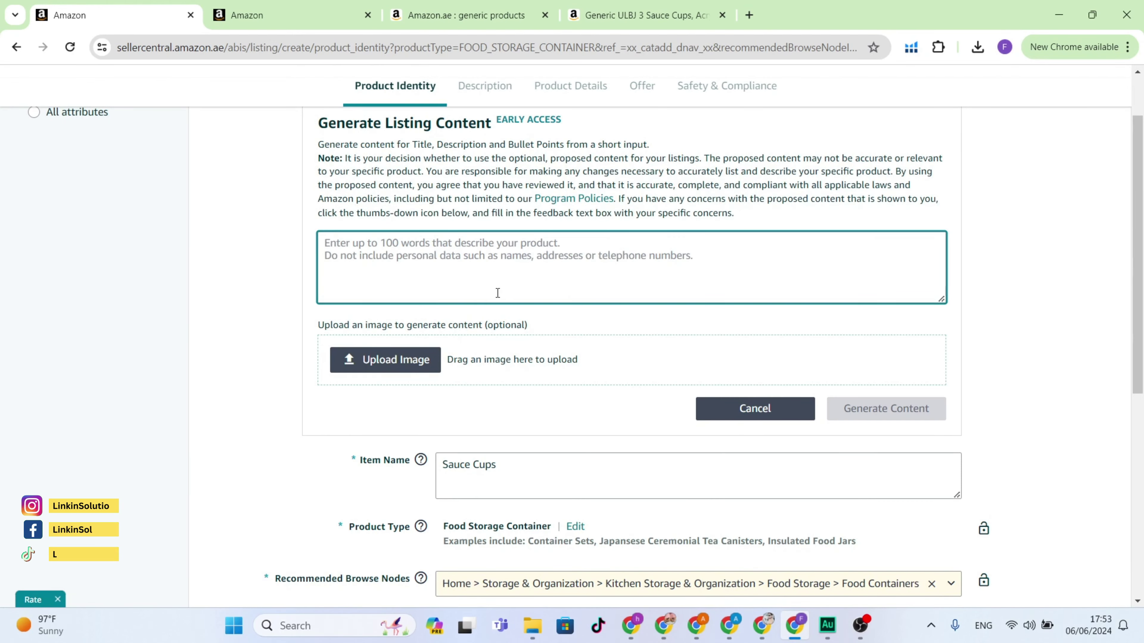
# Enable the product variations option to view the variation attributes, and disable it again.
pyautogui.scroll(-7, 498, 293)
pyautogui.scroll(3, 503, 301)
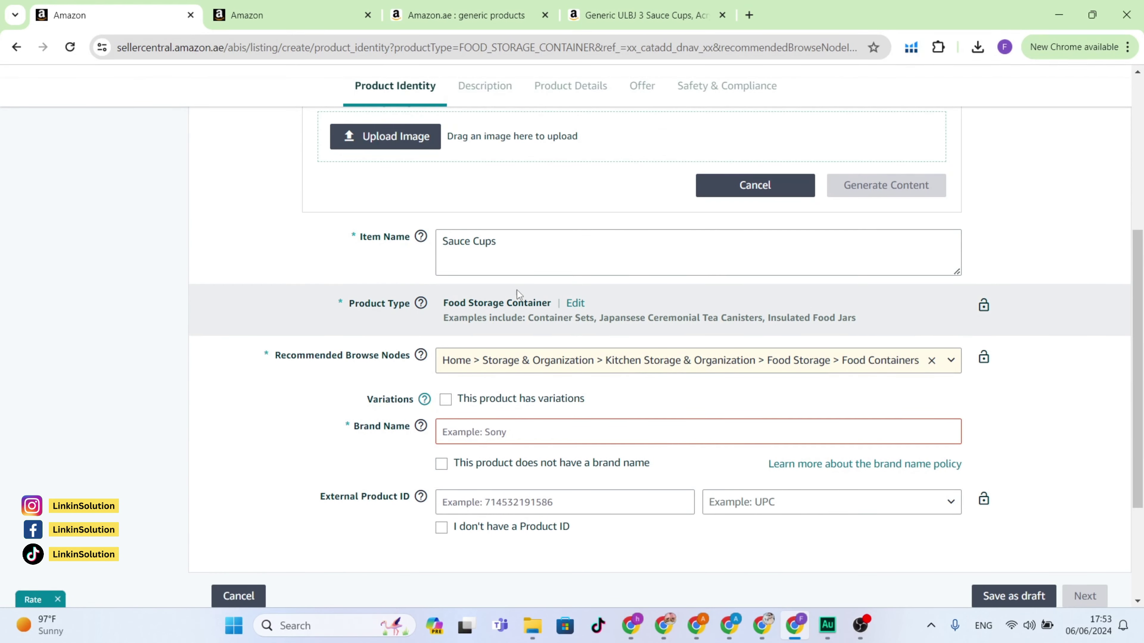
pyautogui.scroll(-2, 516, 290)
pyautogui.scroll(-2, 522, 309)
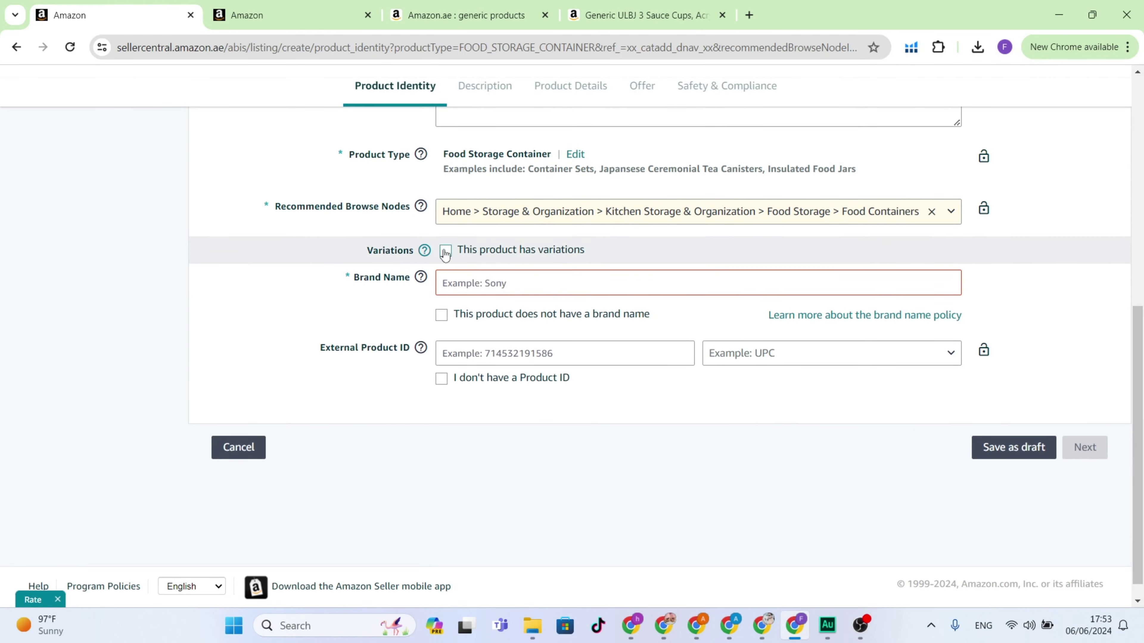
pyautogui.click(446, 251)
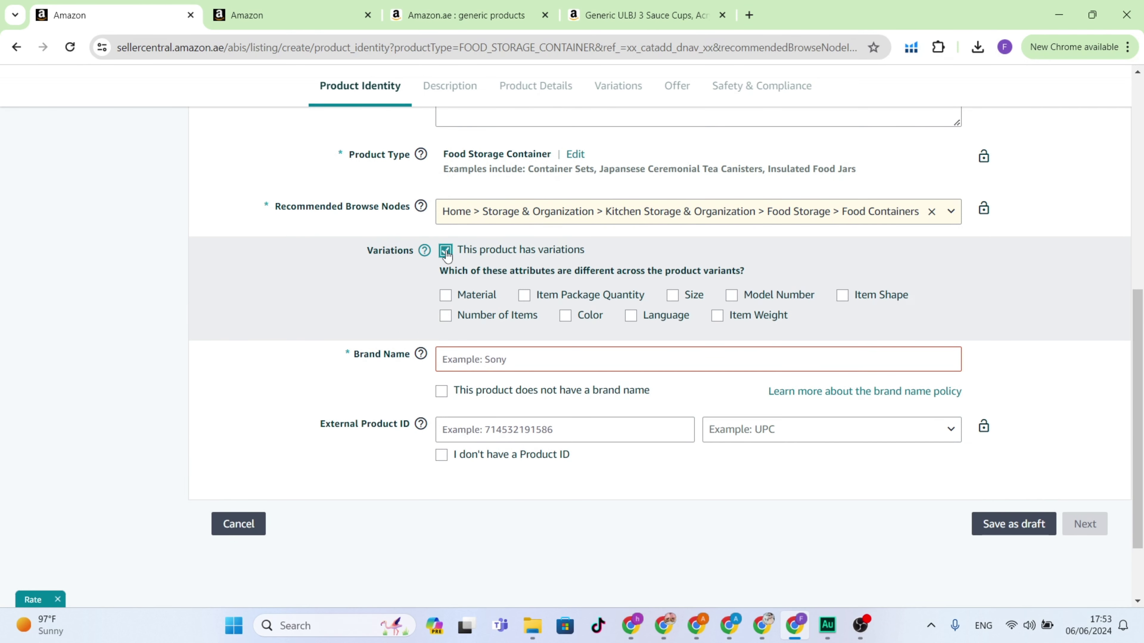
pyautogui.click(446, 251)
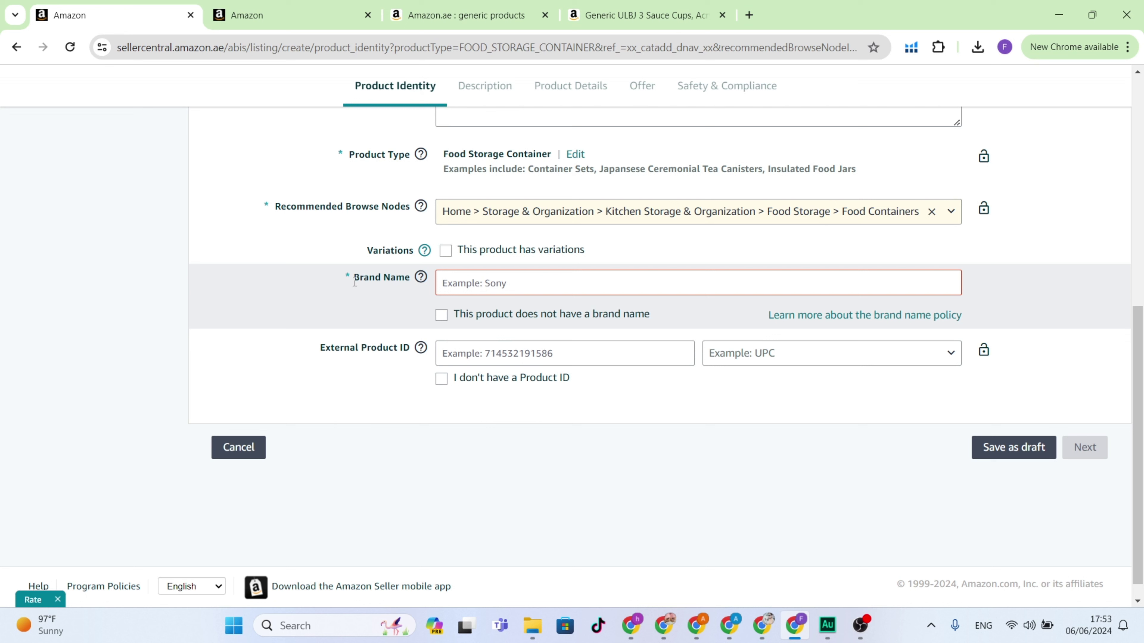
# Mark the product as having no brand name and no external product ID.
pyautogui.moveTo(355, 278); pyautogui.dragTo(402, 284)
pyautogui.click(441, 315)
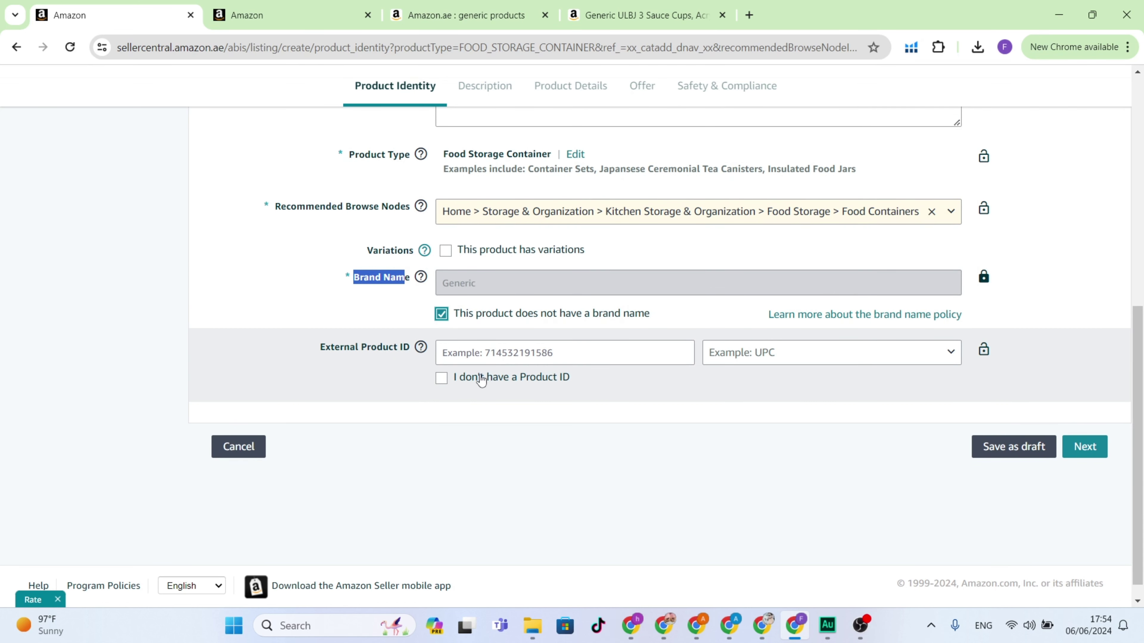
pyautogui.click(441, 379)
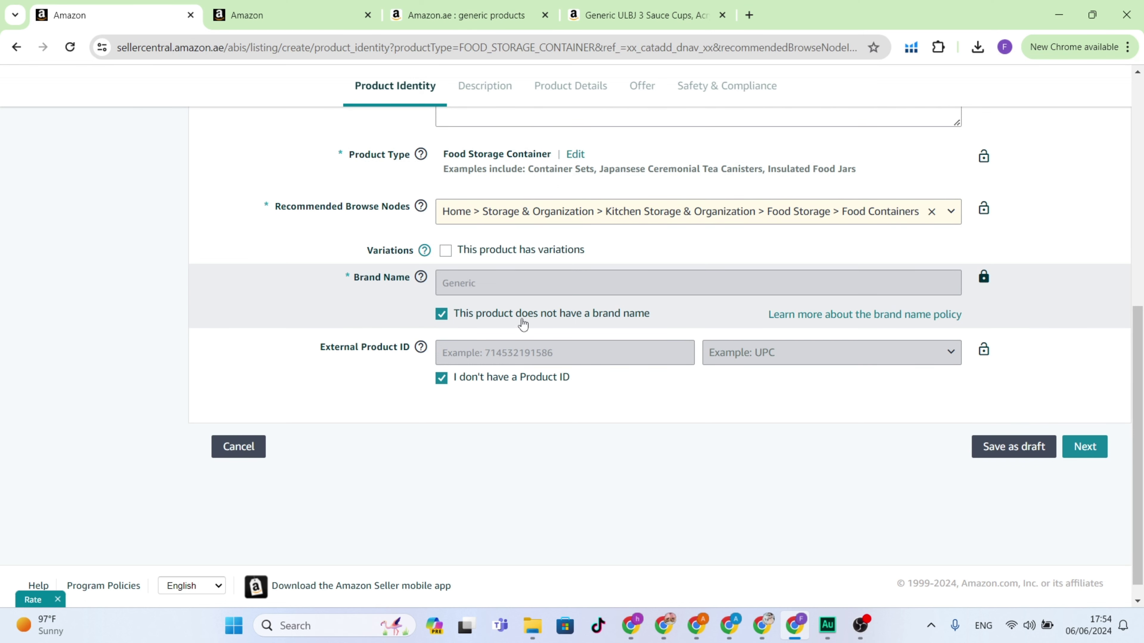
# Copy the item name "Sauce Cups" into the product description input of the Generate Listing Content section.
pyautogui.scroll(2, 519, 330)
pyautogui.scroll(2, 518, 337)
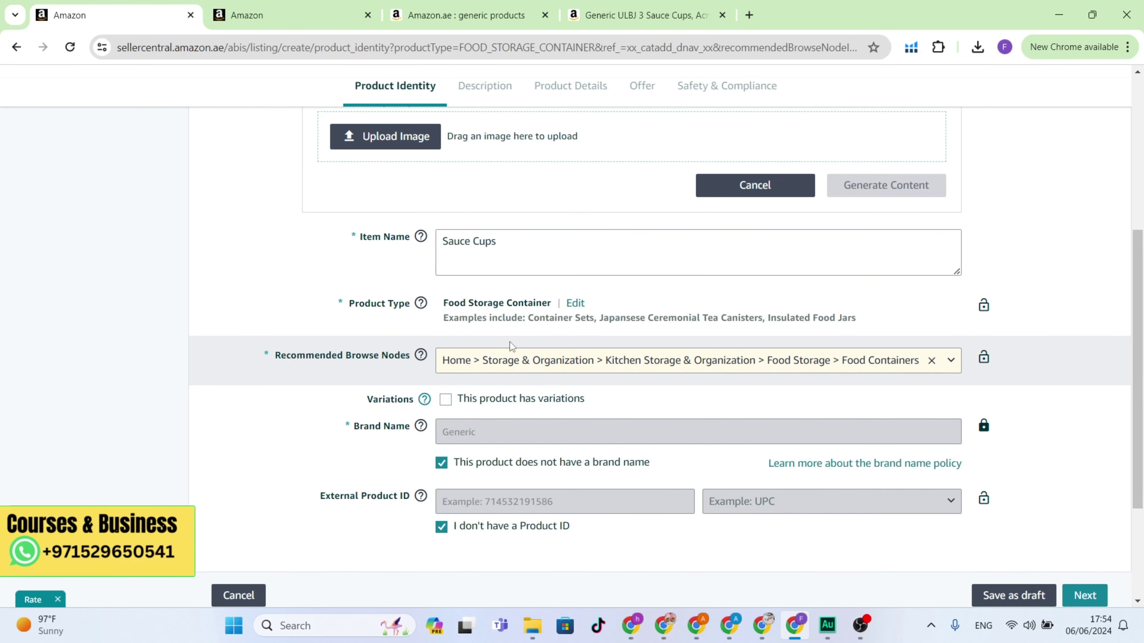
pyautogui.scroll(4, 511, 356)
pyautogui.click(517, 390)
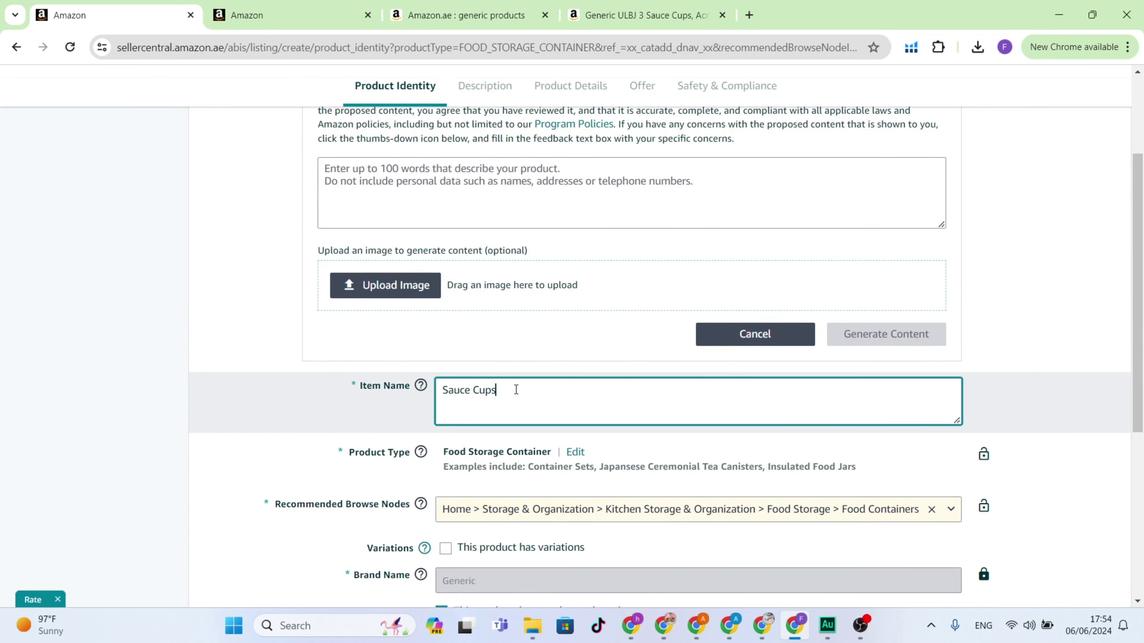
pyautogui.moveTo(517, 390); pyautogui.dragTo(409, 394)
pyautogui.hotkey('ctrl', 'c')
pyautogui.click(418, 197)
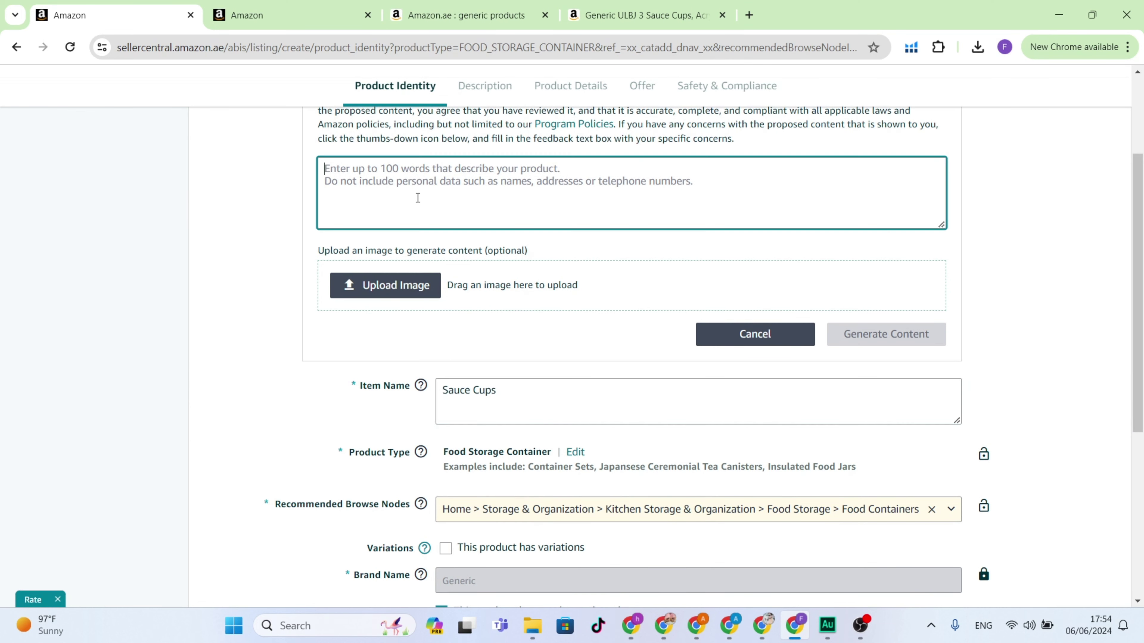
pyautogui.hotkey('ctrl', 'v')
# Append the Product description text from the Amazon.ae sauce cups page, starting "Salad Dressing Containers To Go", to the content generation input.
pyautogui.click(644, 15)
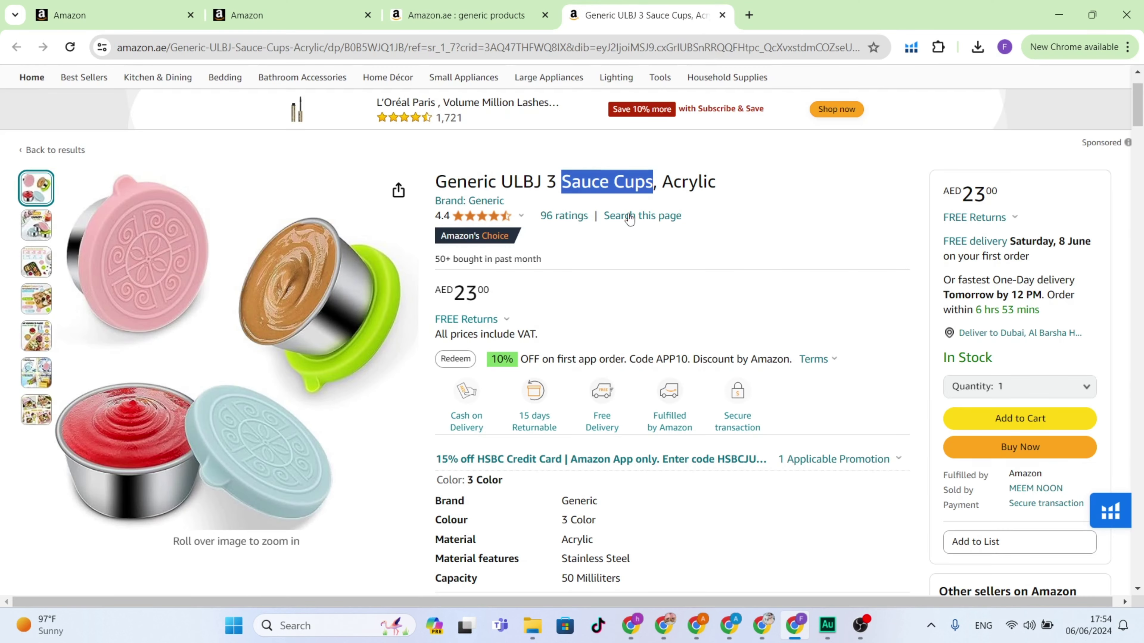
pyautogui.scroll(-20, 672, 288)
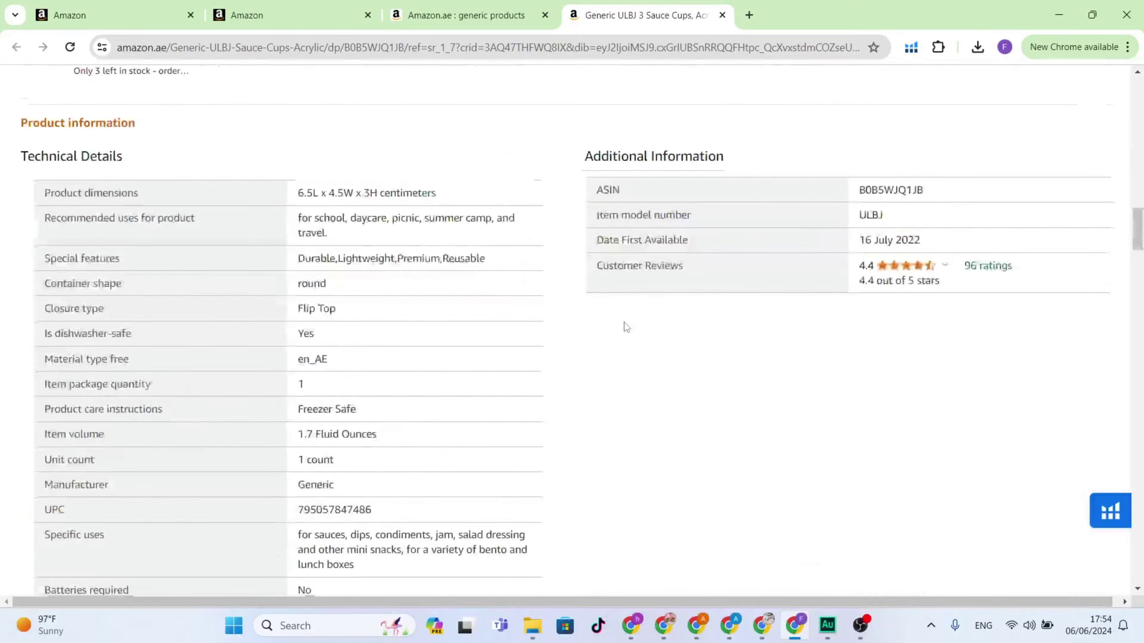
pyautogui.scroll(15, 624, 324)
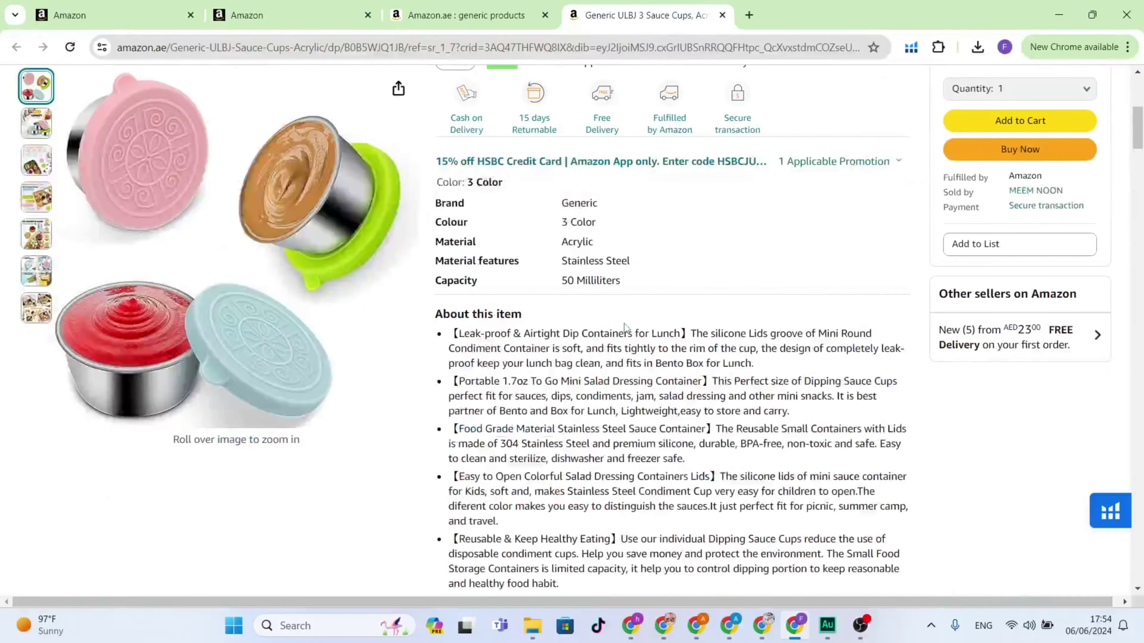
pyautogui.scroll(-15, 625, 326)
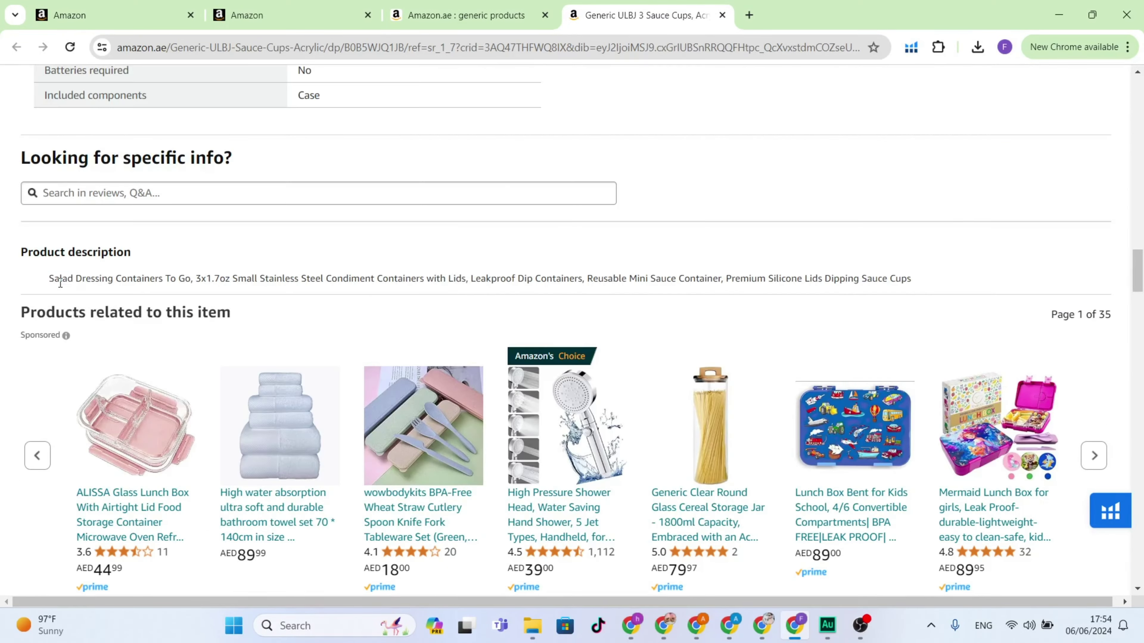
pyautogui.tripleClick(60, 280)
pyautogui.click(289, 15)
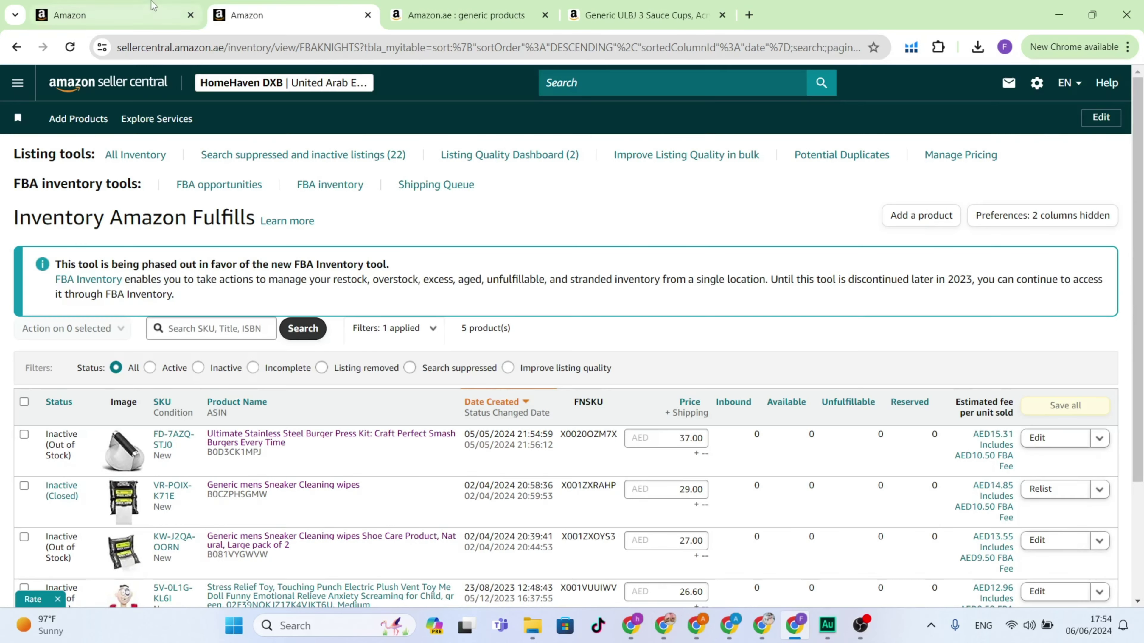
pyautogui.click(113, 15)
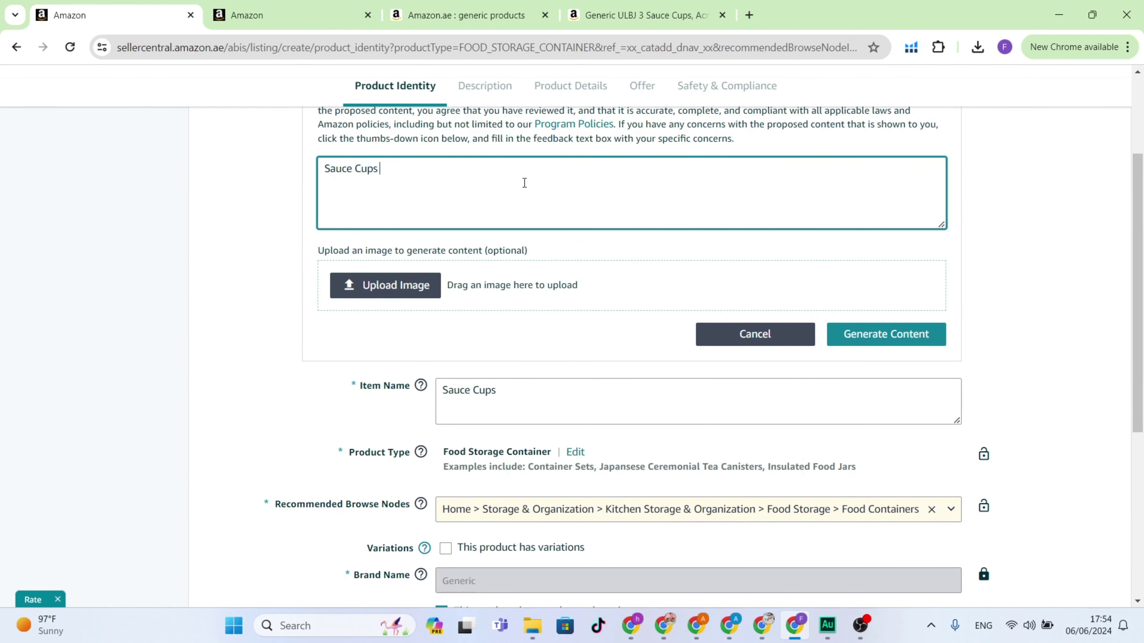
pyautogui.write('Salad Dressing Containers To Go, 3x1.7oz Small Stainless Steel Condiment Containers with Lids, Leakproof Dip Containers, Reusable Mini Sauce Container Premium Silicone Lids Dipping Sauce Cups')
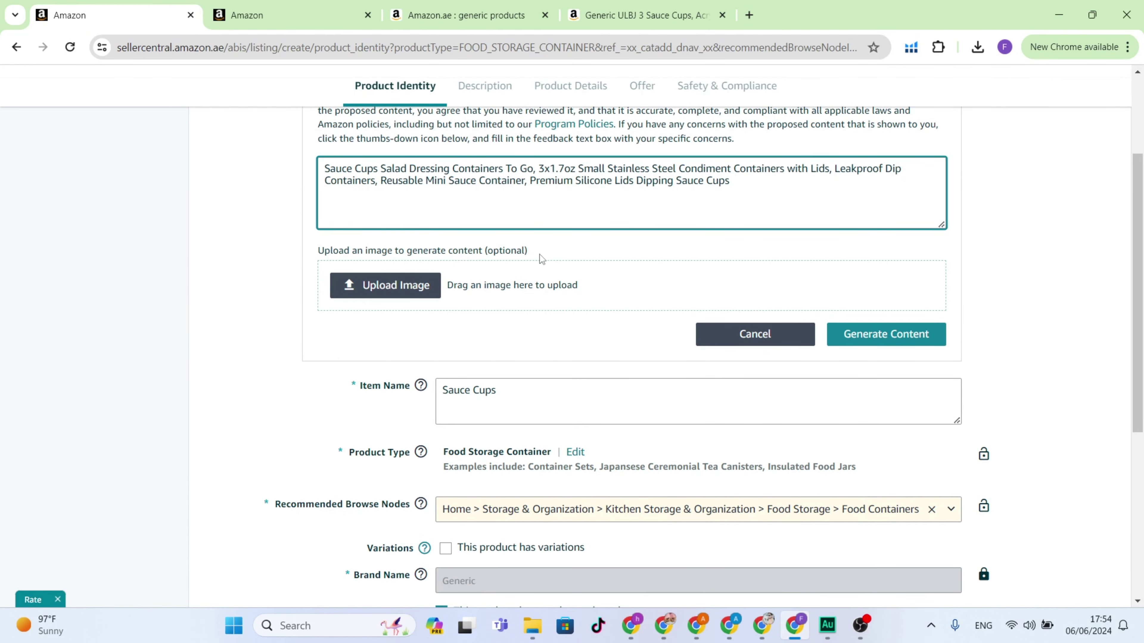
# Generate the listing content from the entered description and continue from Product Identity to the Description page.
pyautogui.click(888, 336)
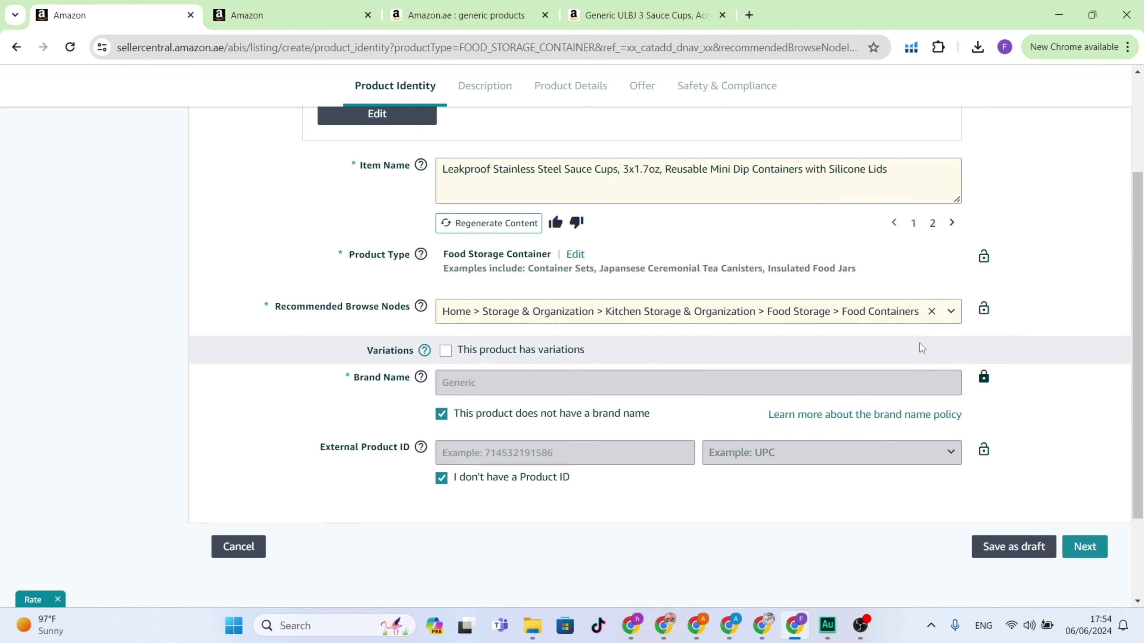
pyautogui.scroll(4, 829, 324)
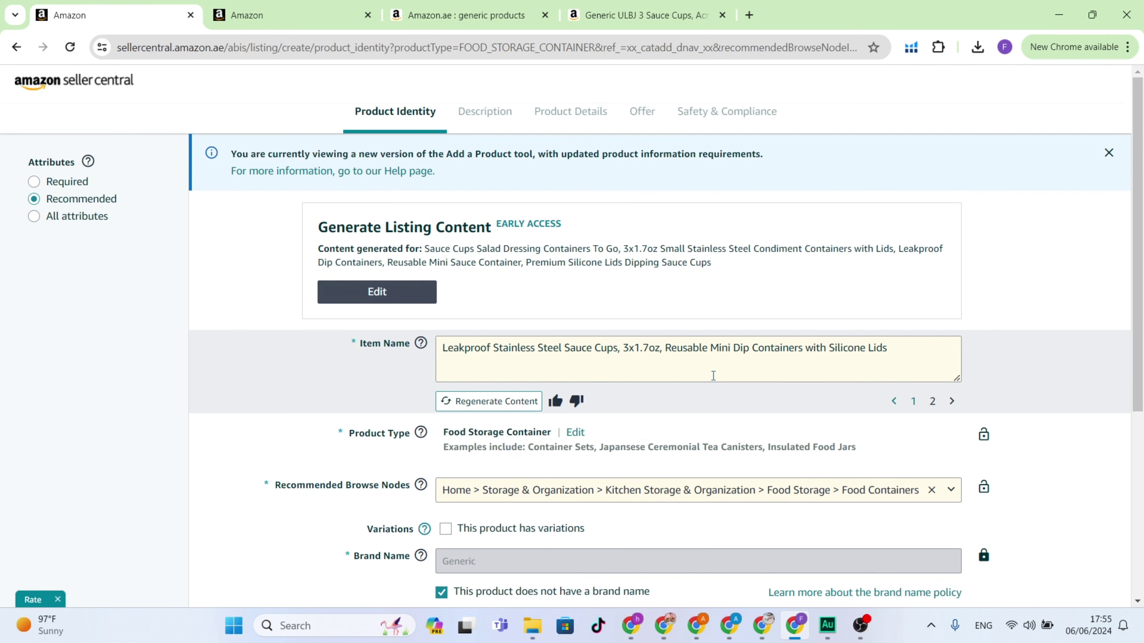
pyautogui.scroll(-4, 504, 409)
pyautogui.click(1076, 546)
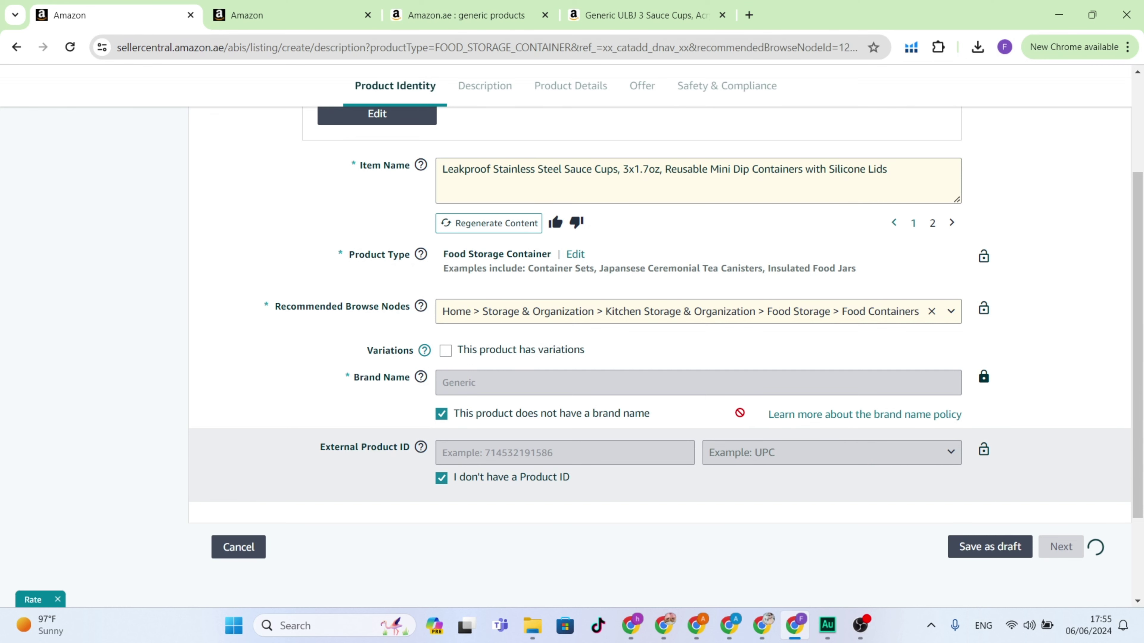
# Review the generated product description and bullet points on the Description page.
pyautogui.scroll(-2, 376, 253)
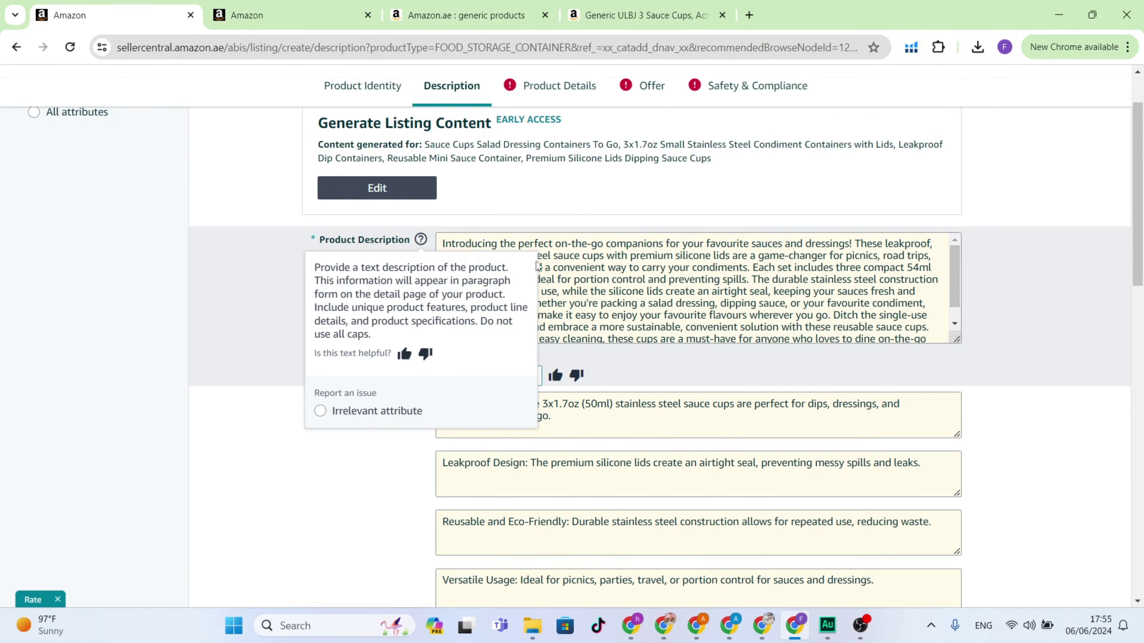
pyautogui.scroll(-2, 595, 279)
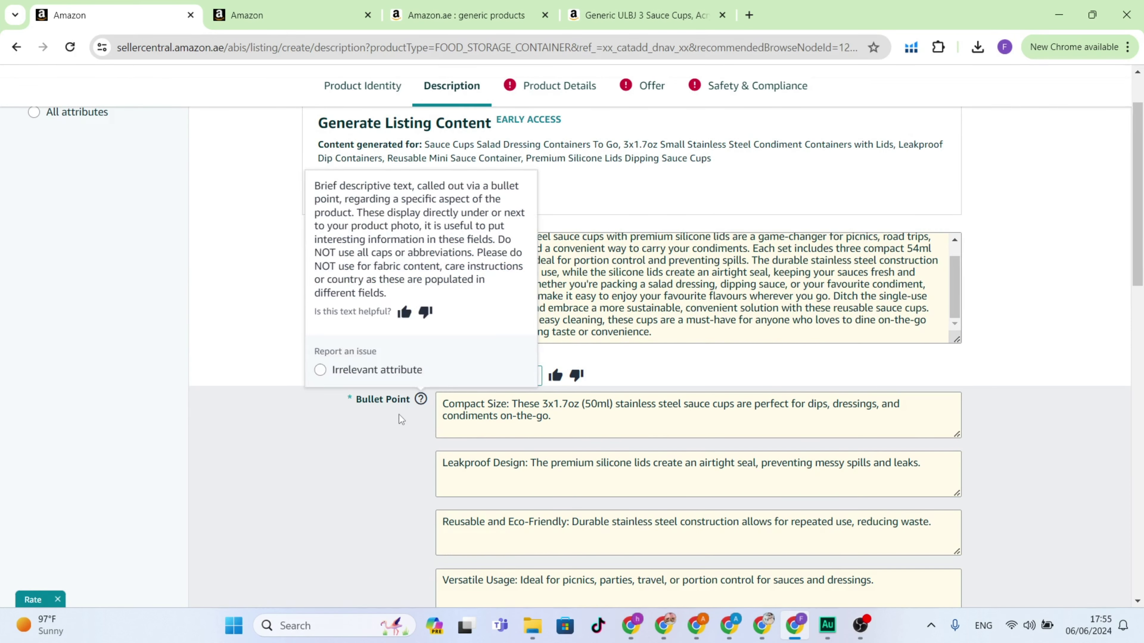
pyautogui.scroll(-3, 399, 415)
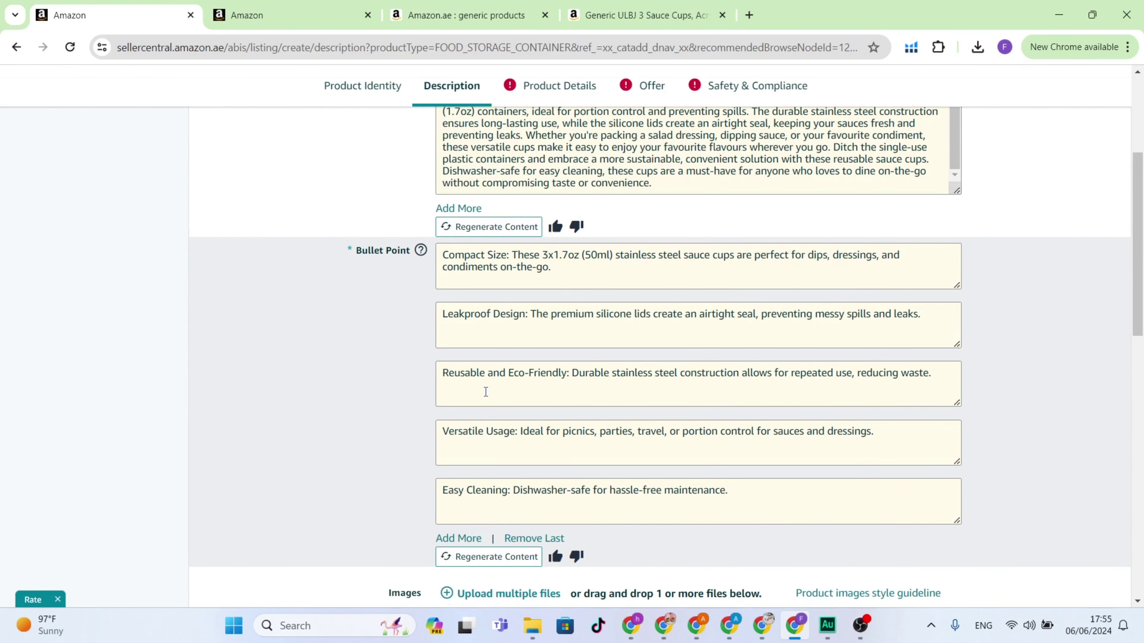
pyautogui.scroll(2, 648, 381)
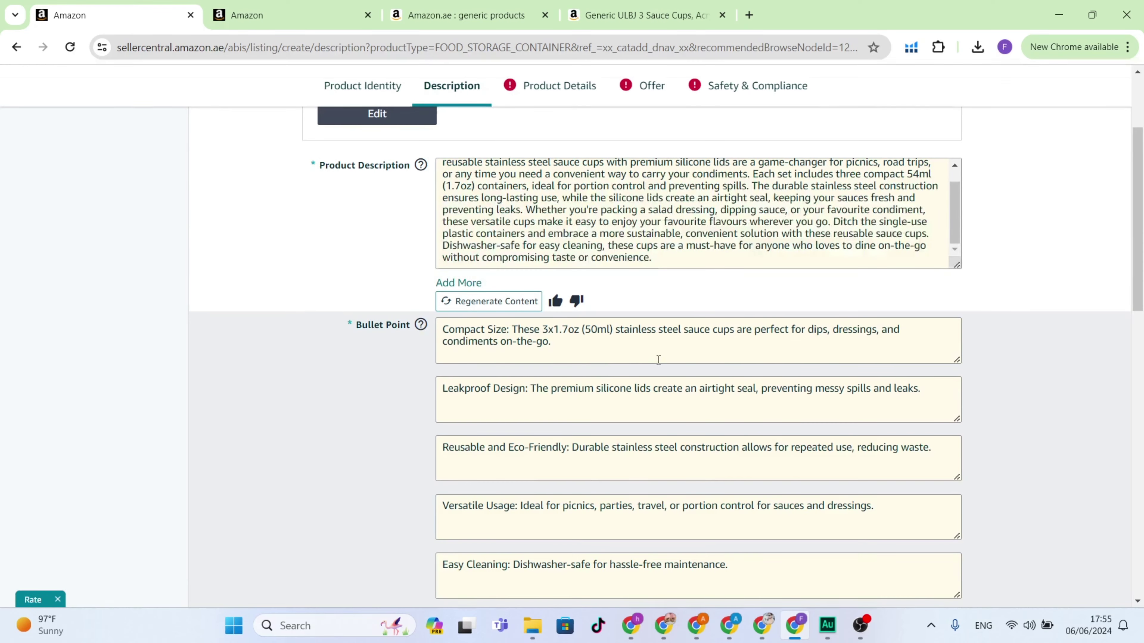
pyautogui.scroll(2, 659, 360)
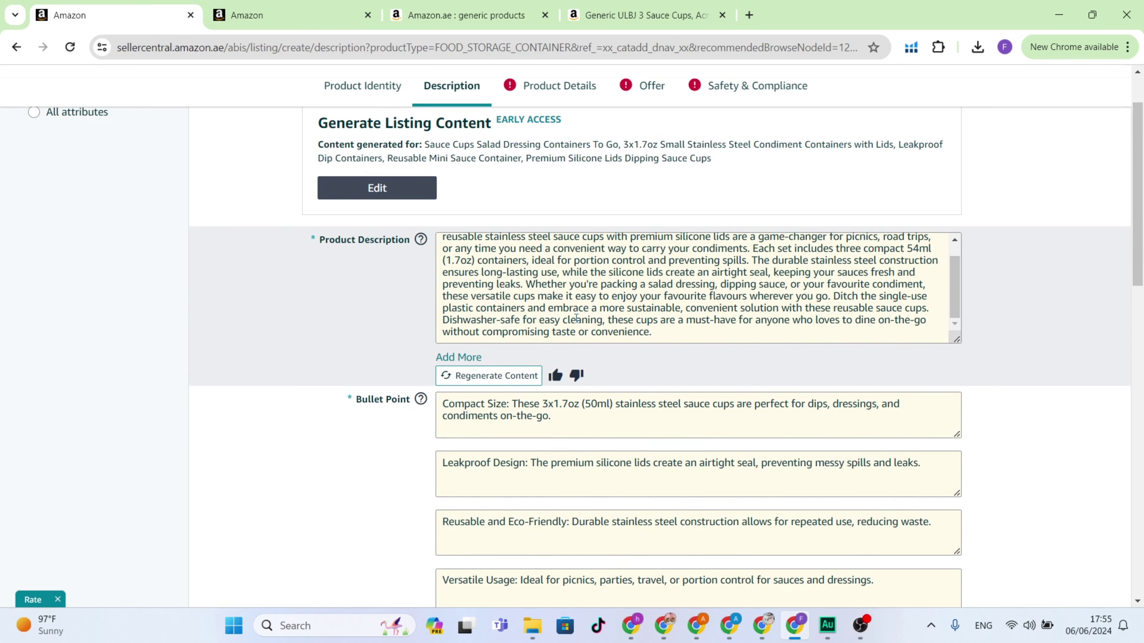
# Upload four listing images: the cups on white as MAIN, followed by the 3-pack capacity, bento box fit and Brilliant Colors pictures.
pyautogui.scroll(-8, 748, 322)
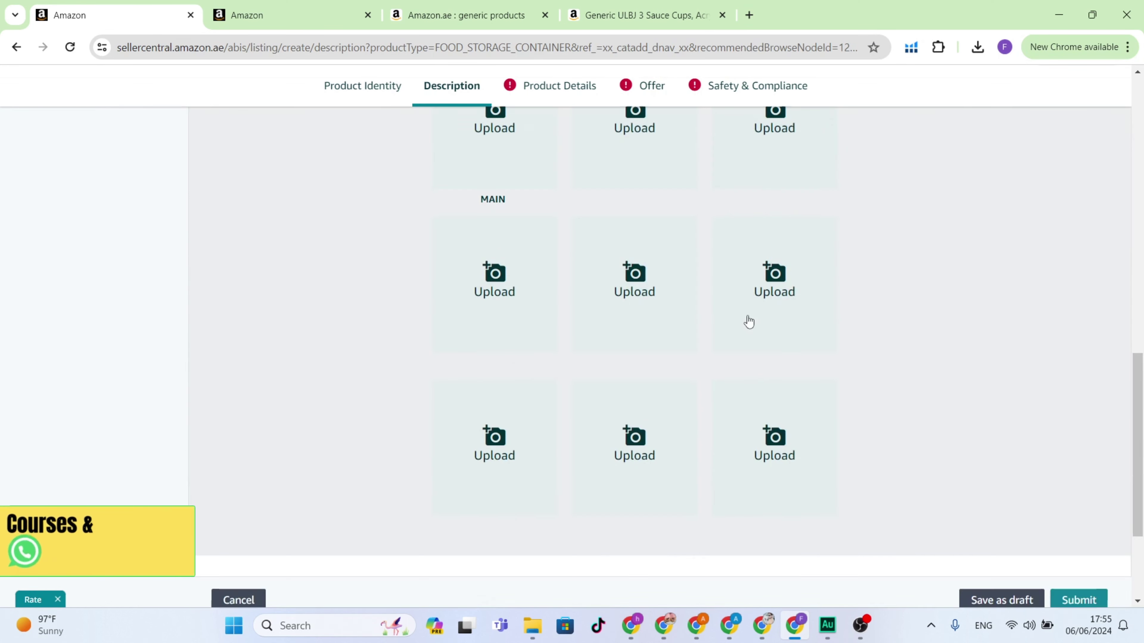
pyautogui.scroll(3, 628, 265)
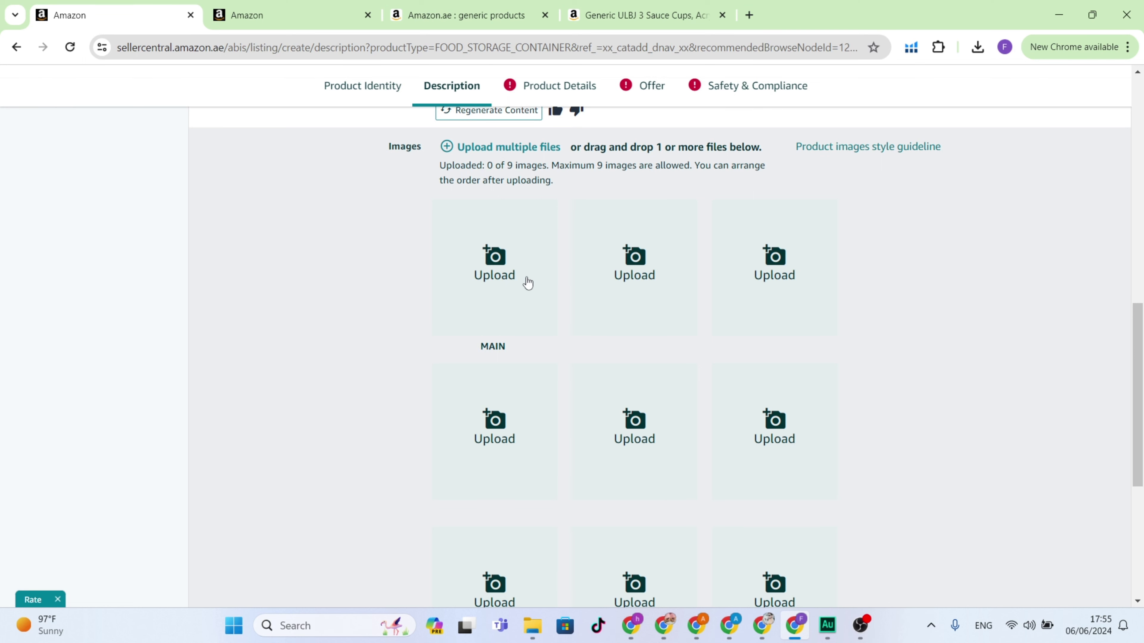
pyautogui.click(532, 279)
pyautogui.doubleClick(713, 224)
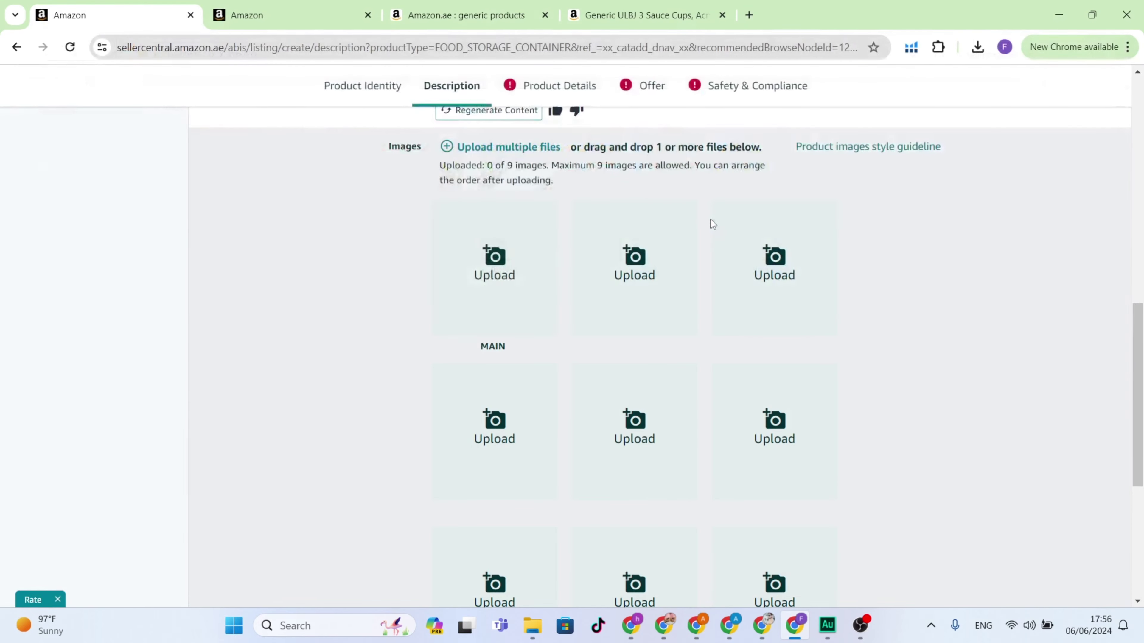
pyautogui.click(660, 283)
pyautogui.doubleClick(440, 178)
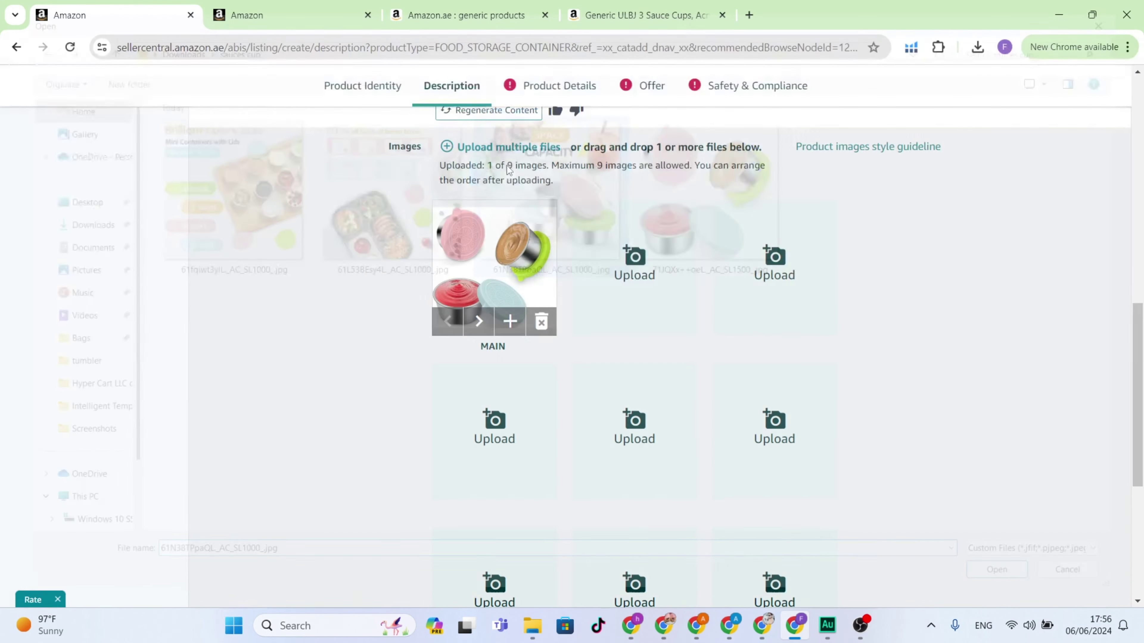
pyautogui.click(792, 288)
pyautogui.doubleClick(341, 192)
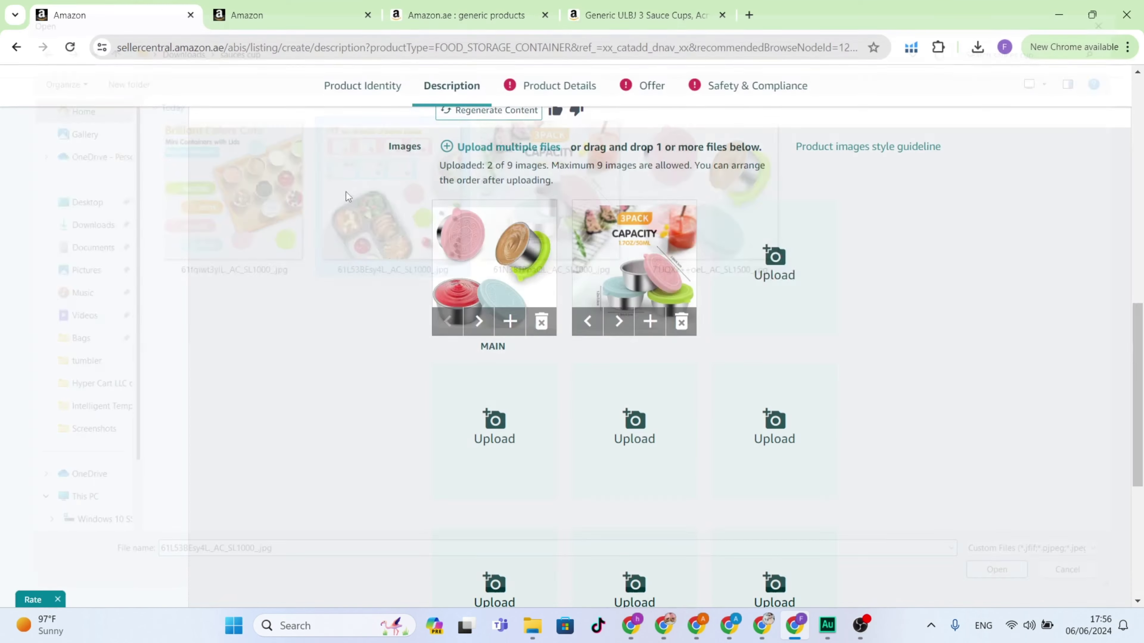
pyautogui.click(492, 408)
pyautogui.doubleClick(237, 177)
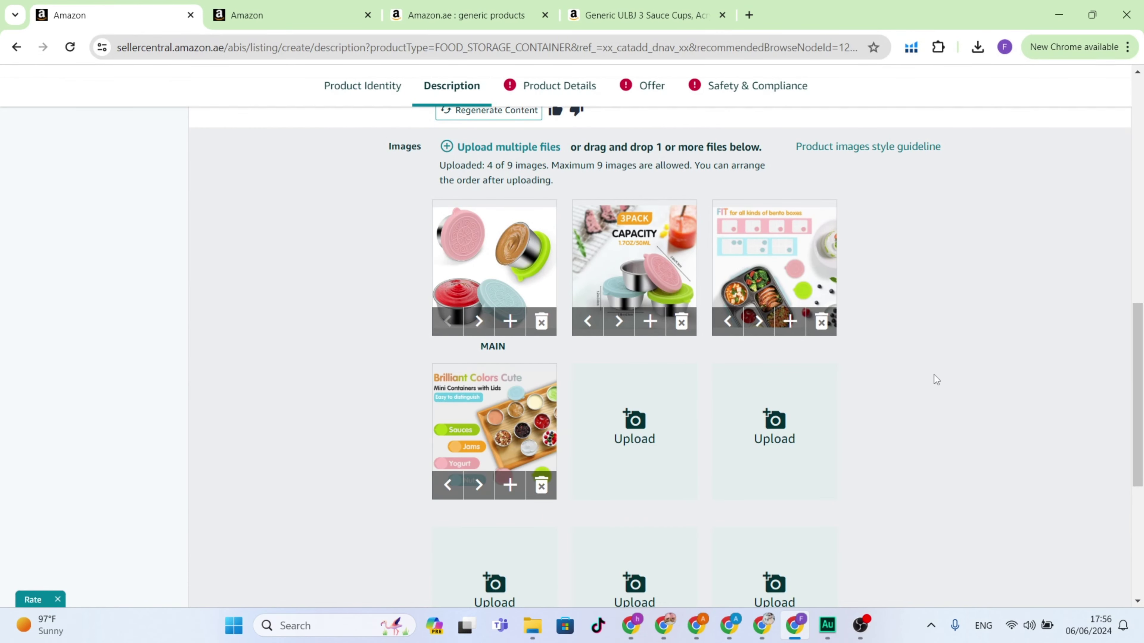
# Open the Product Details page and look through its required and recommended attribute fields.
pyautogui.scroll(-3, 858, 352)
pyautogui.scroll(10, 853, 345)
pyautogui.scroll(3, 854, 345)
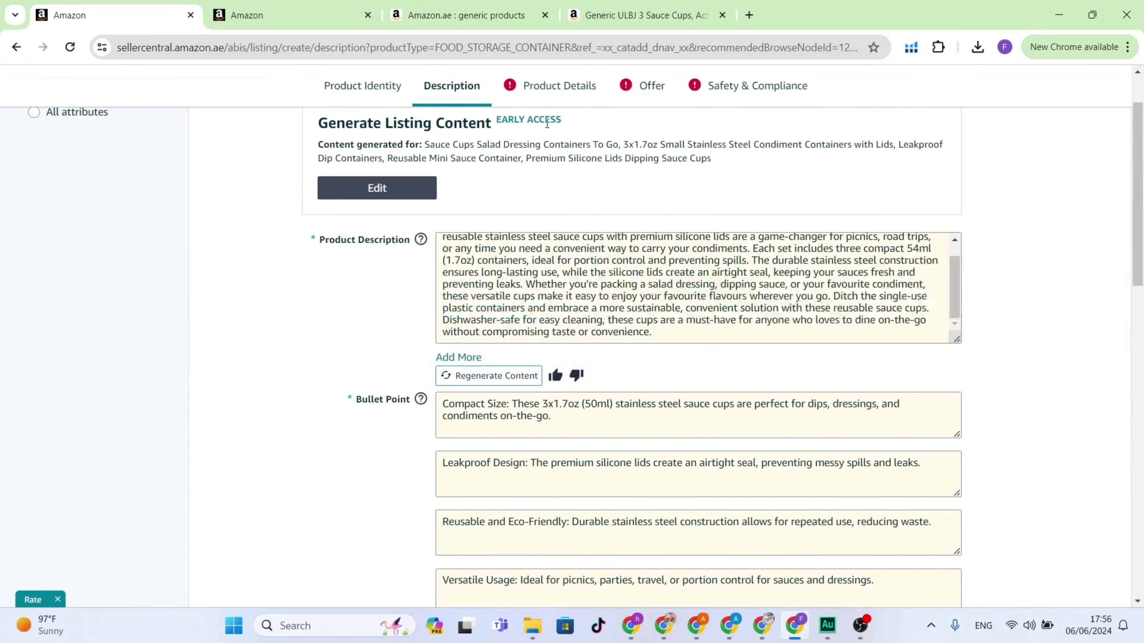
pyautogui.click(555, 87)
pyautogui.scroll(-5, 552, 267)
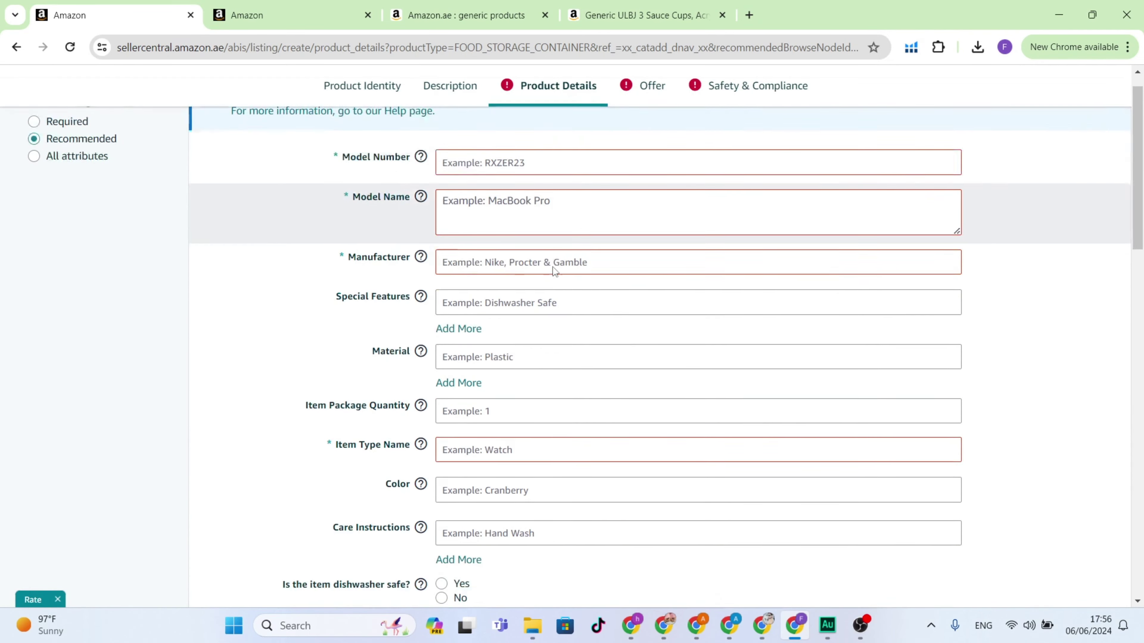
pyautogui.scroll(5, 536, 306)
pyautogui.scroll(-1, 648, 400)
pyautogui.scroll(-4, 647, 396)
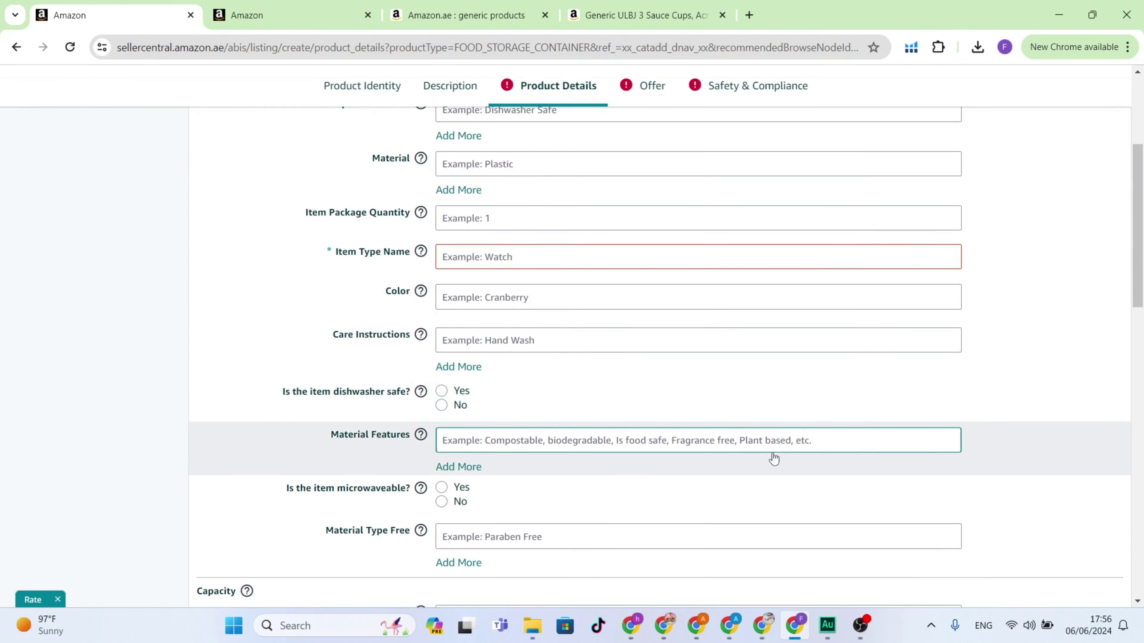
pyautogui.scroll(5, 752, 382)
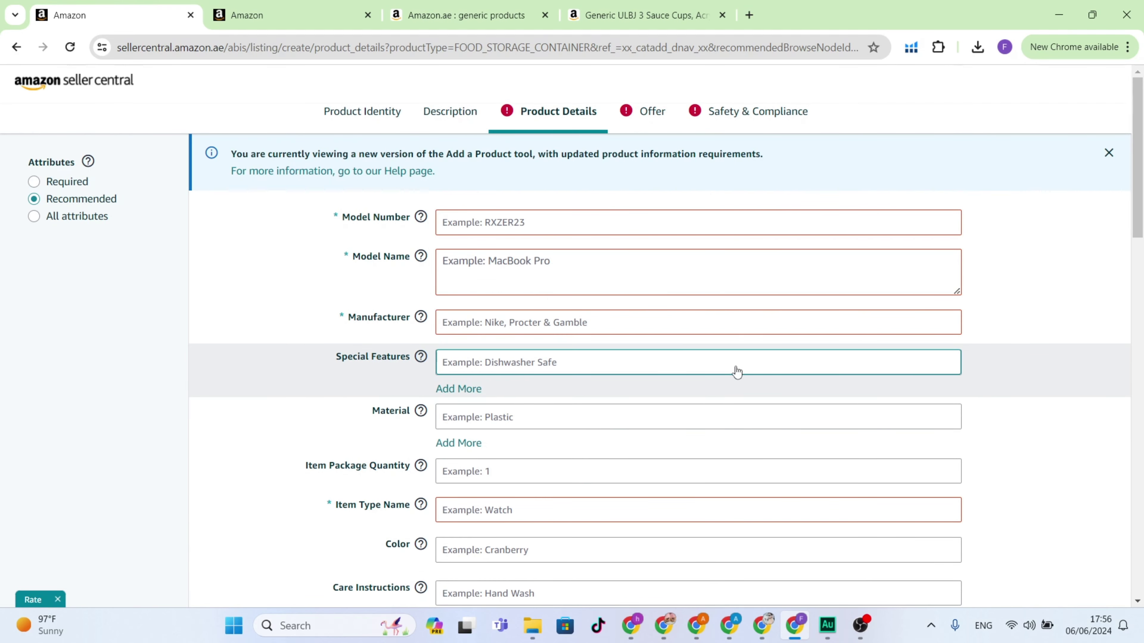
# Set both the model number and the model name to "NA" and the manufacturer to "china".
pyautogui.click(590, 226)
pyautogui.write('NA')
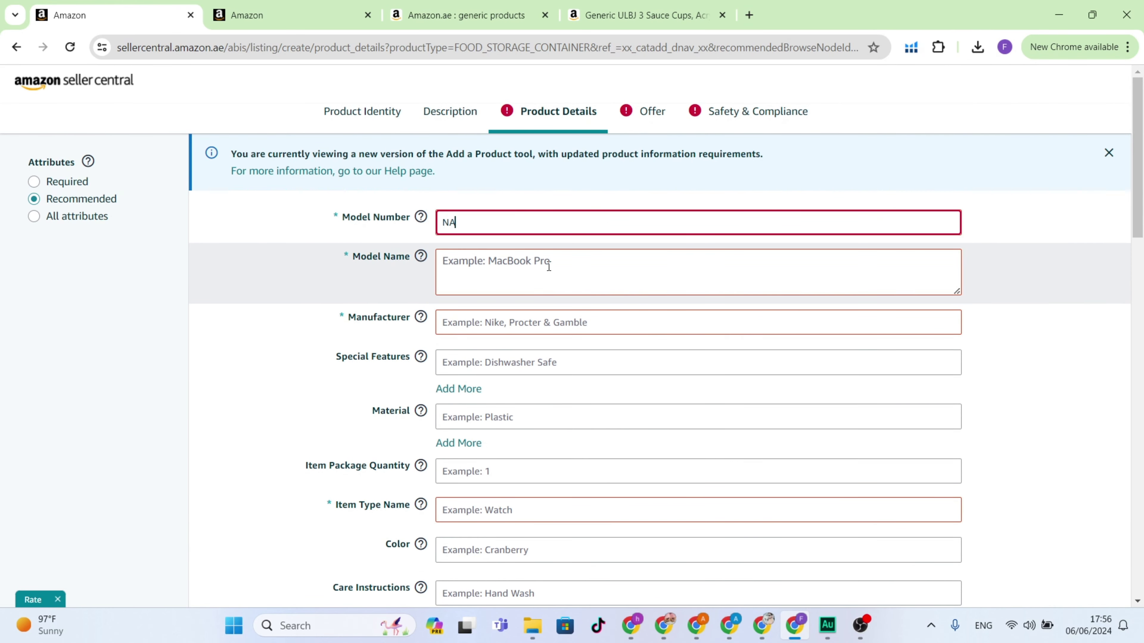
pyautogui.click(540, 278)
pyautogui.write('NA')
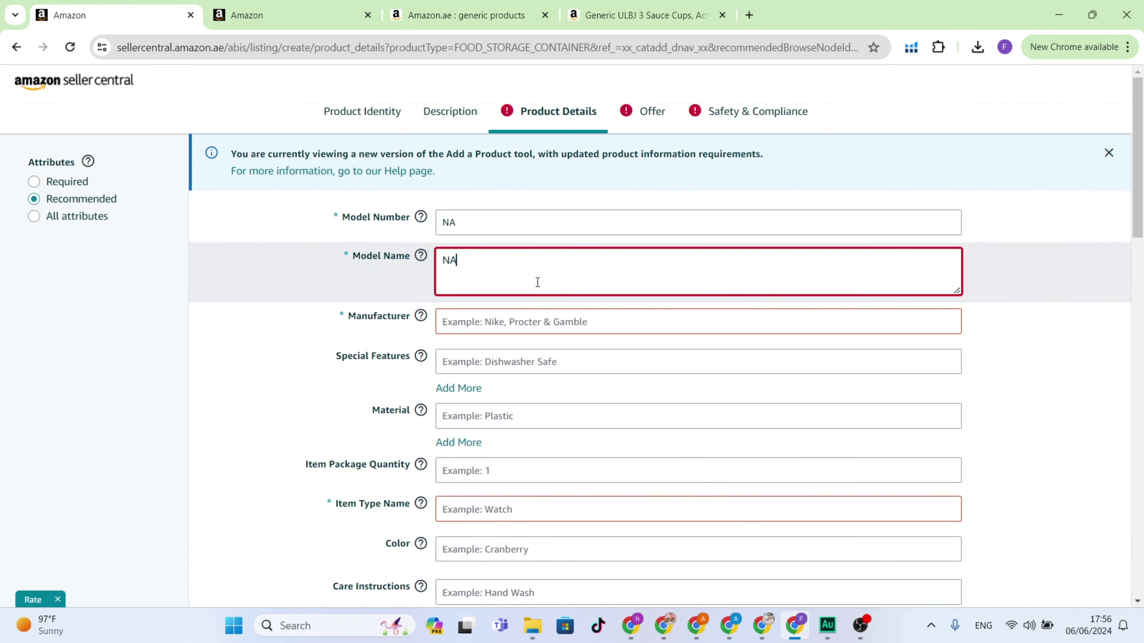
pyautogui.click(526, 325)
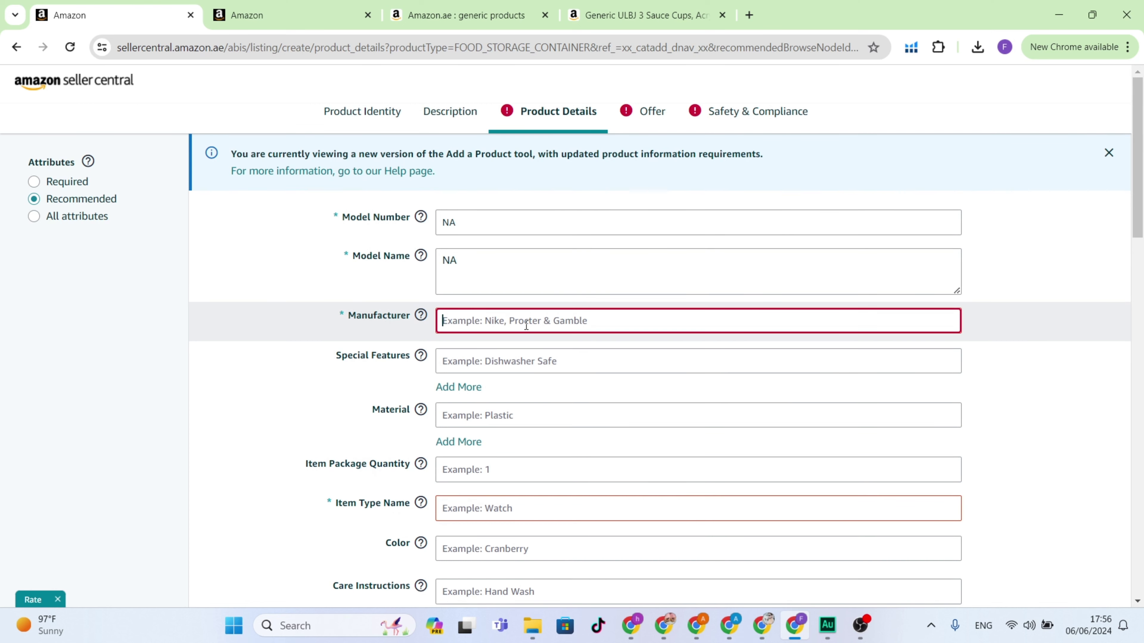
pyautogui.write('china')
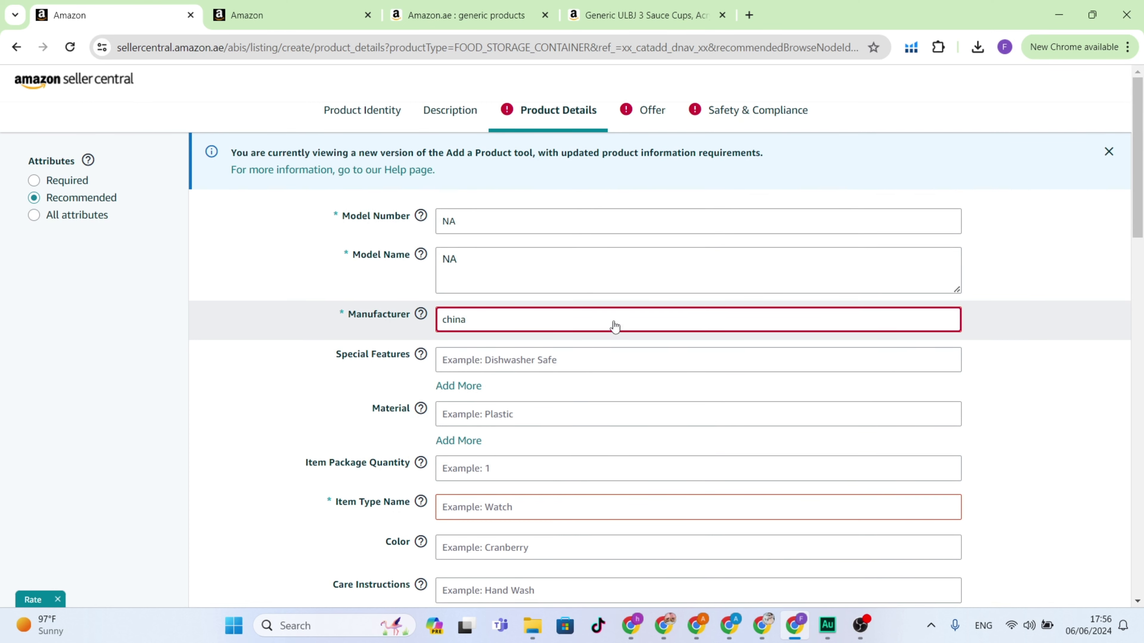
# Enter "sauces cup" as the item type name in the product details.
pyautogui.scroll(-3, 526, 325)
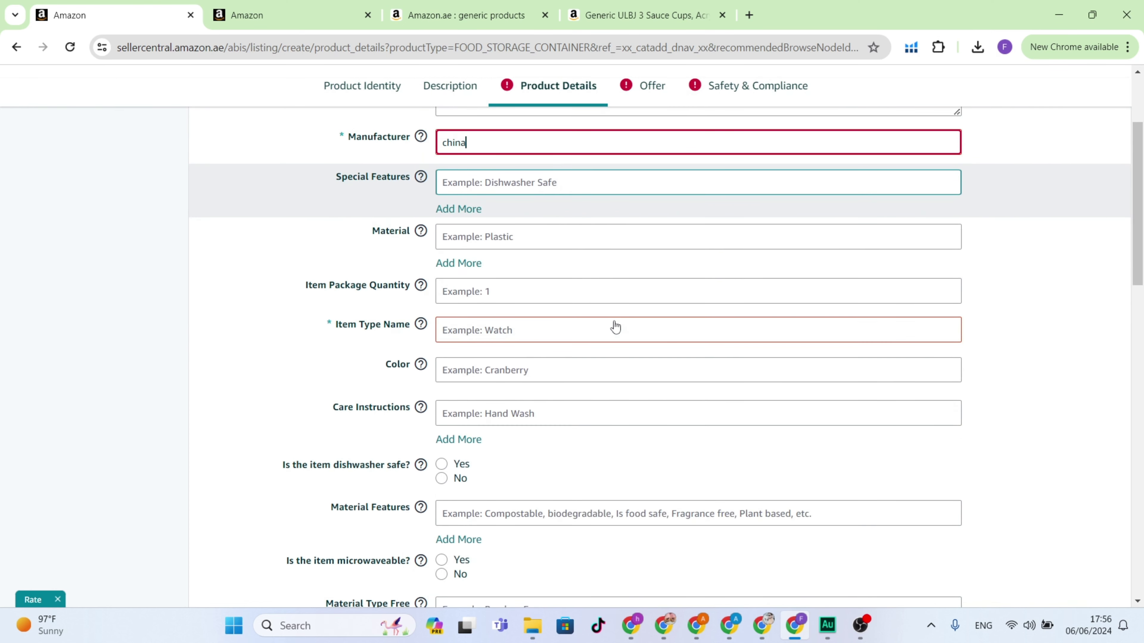
pyautogui.click(525, 326)
pyautogui.write('sauce')
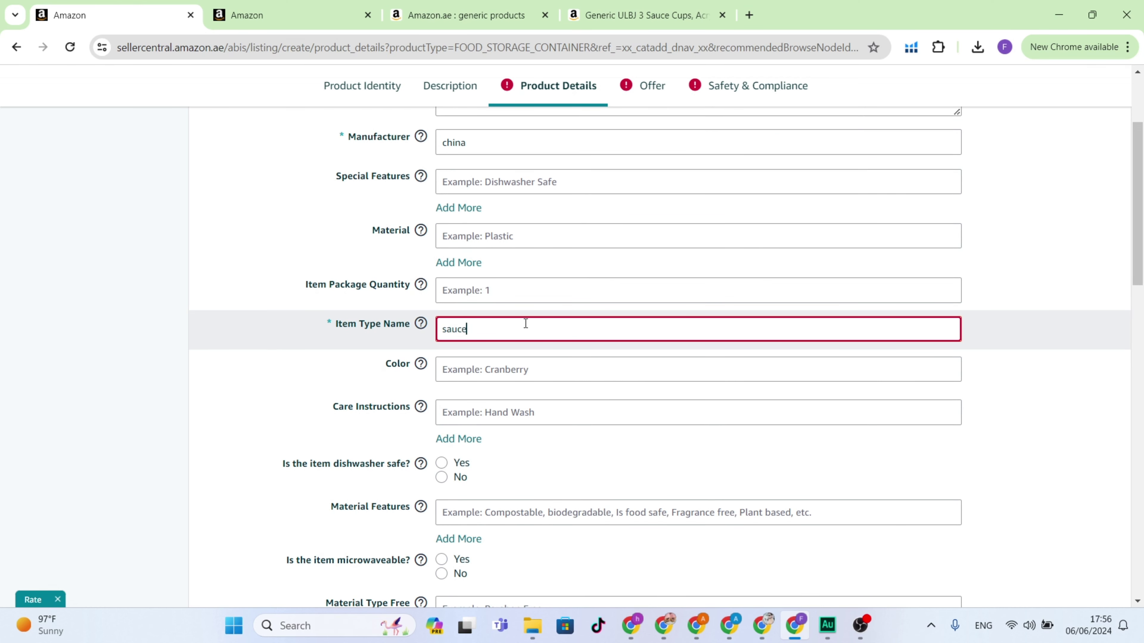
pyautogui.write('s cup')
pyautogui.scroll(-1, 653, 324)
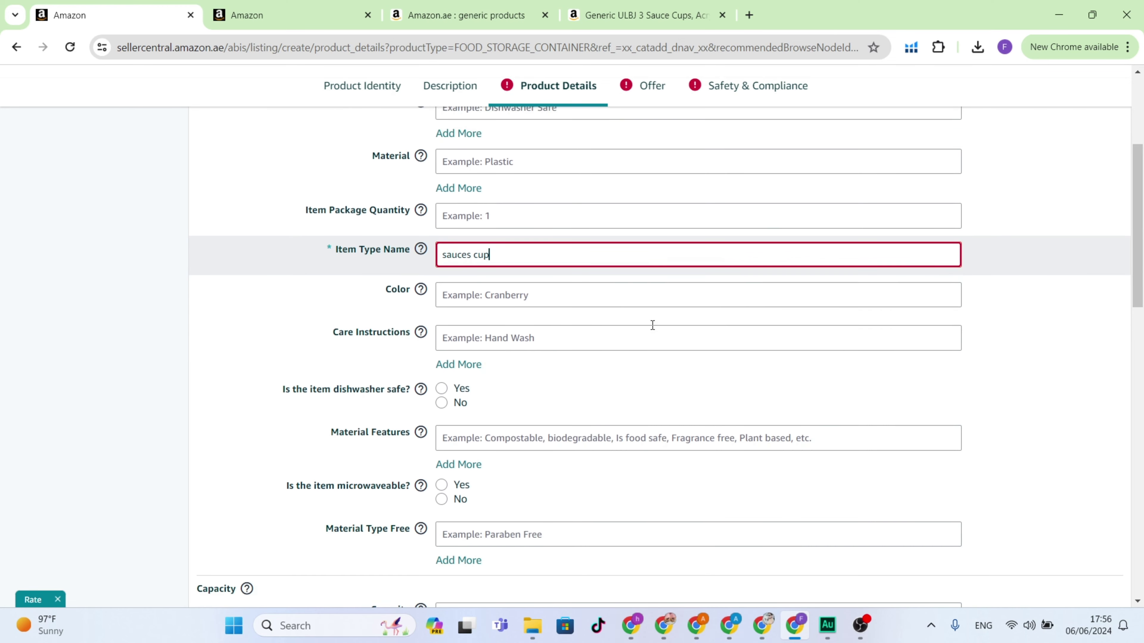
# Mark the item as dishwasher safe and as not microwaveable.
pyautogui.click(462, 395)
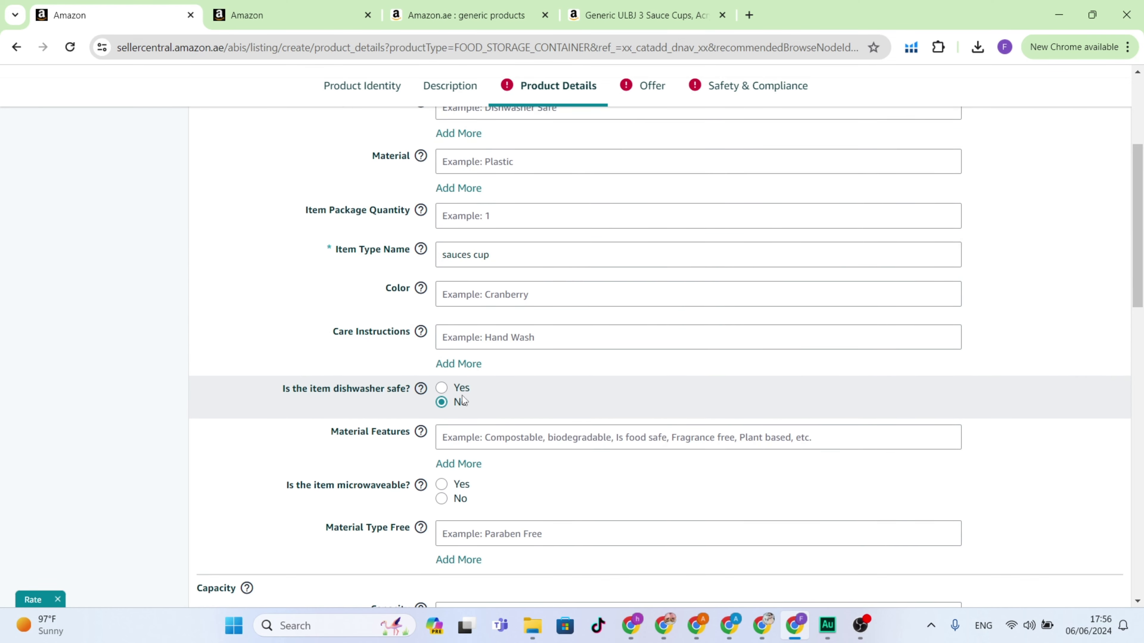
pyautogui.scroll(-2, 508, 440)
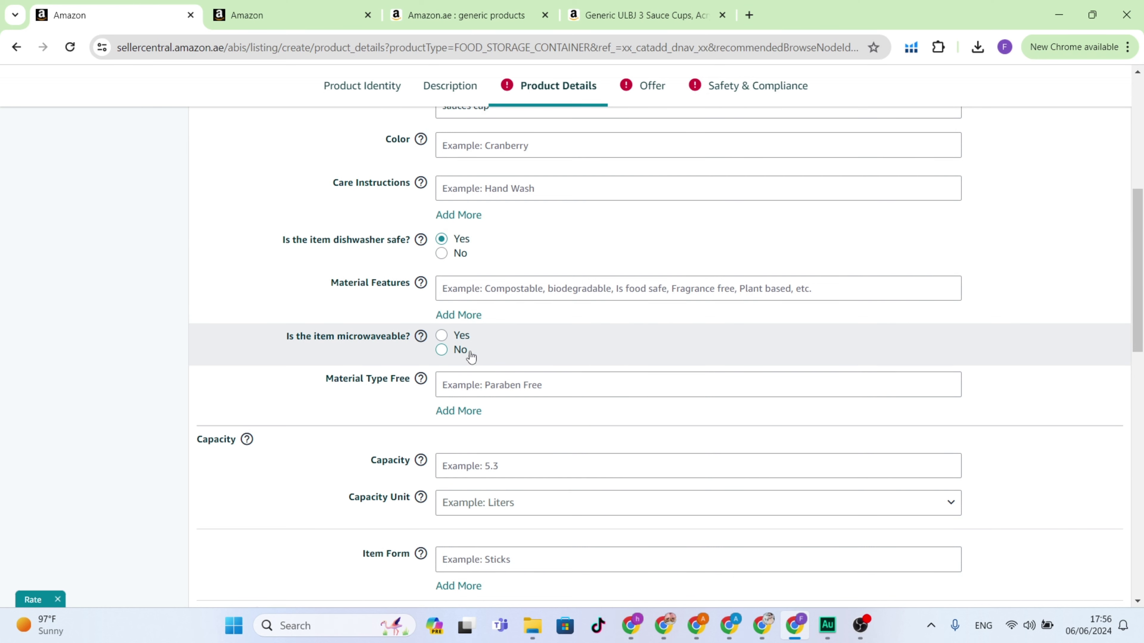
pyautogui.click(462, 352)
# Set the unit count to 1, the included components to "sauces cup", and the item height, length and width to 12 centimeters each.
pyautogui.scroll(-2, 592, 361)
pyautogui.scroll(-3, 592, 361)
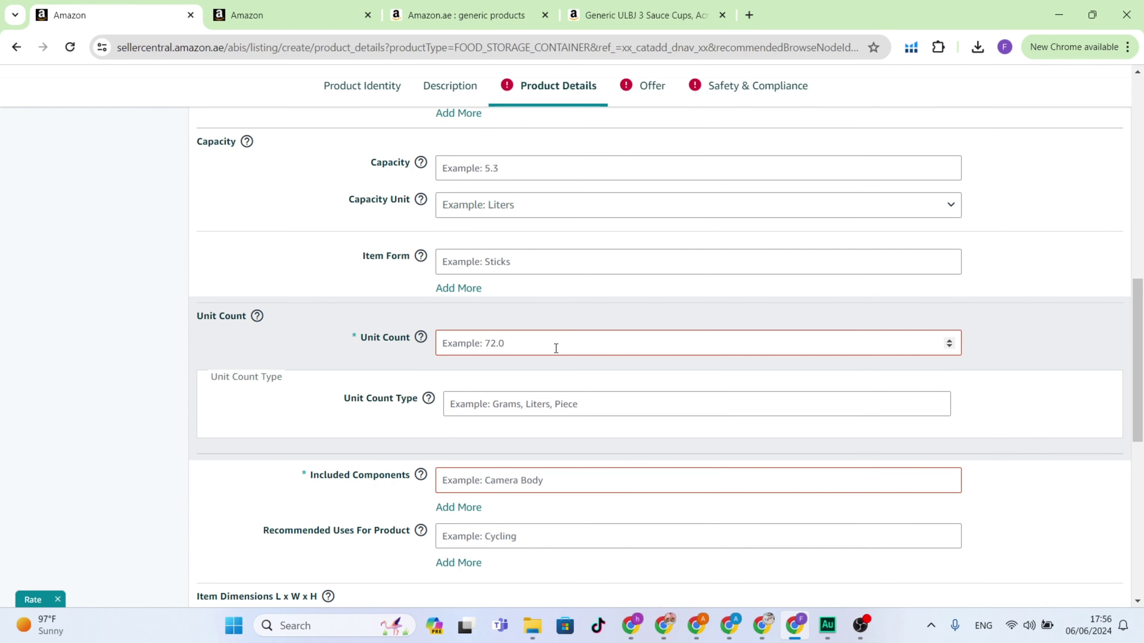
pyautogui.click(504, 346)
pyautogui.write('1')
pyautogui.click(508, 480)
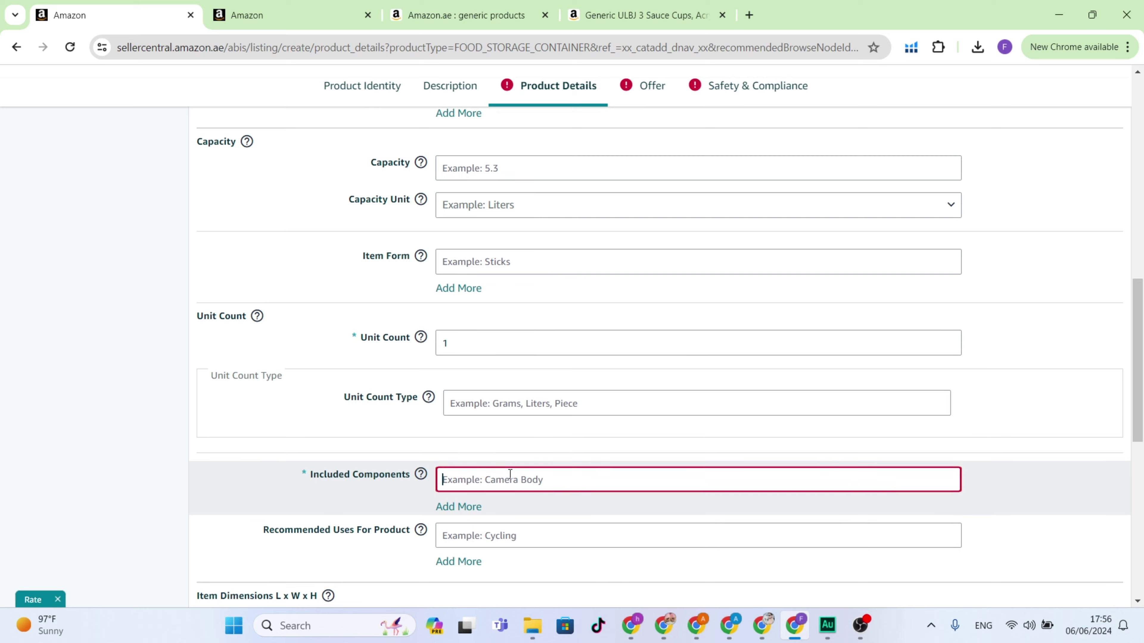
pyautogui.scroll(-1, 507, 477)
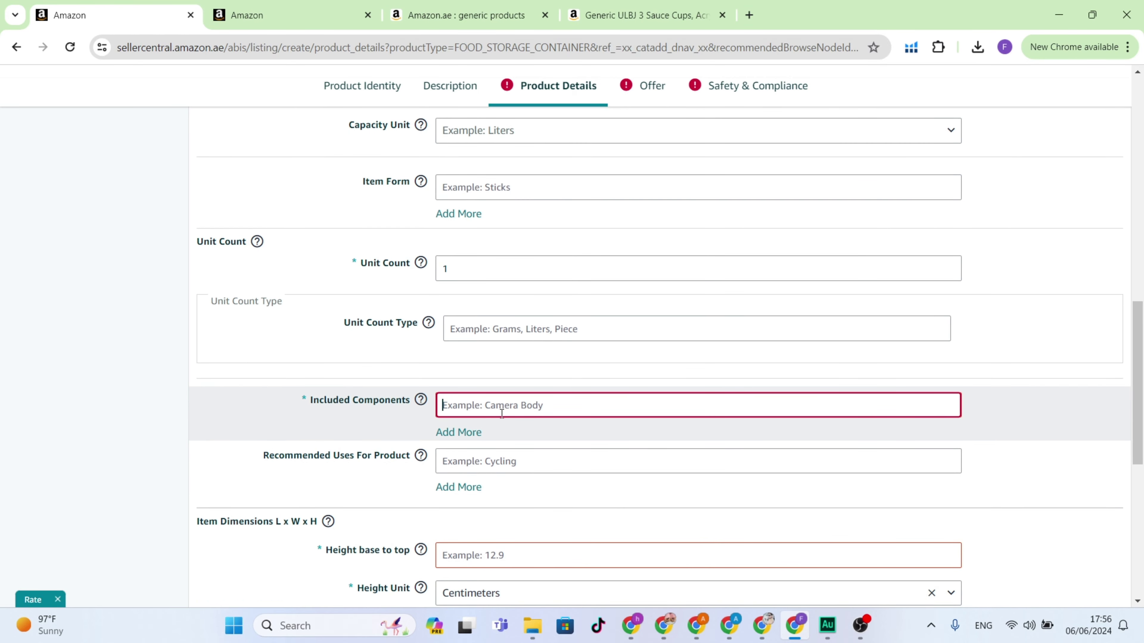
pyautogui.write('sa')
pyautogui.write('uces c')
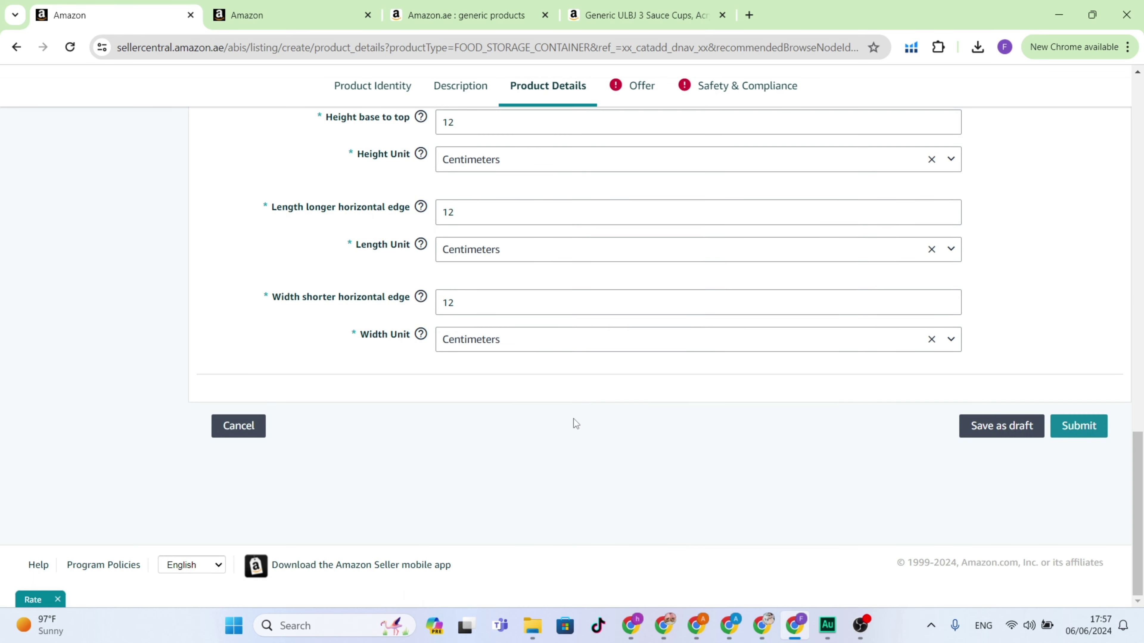
# On the Offer page, set the quantity to 30 and the price to AED 30, with fulfillment and customer service by Amazon.
pyautogui.scroll(5, 571, 421)
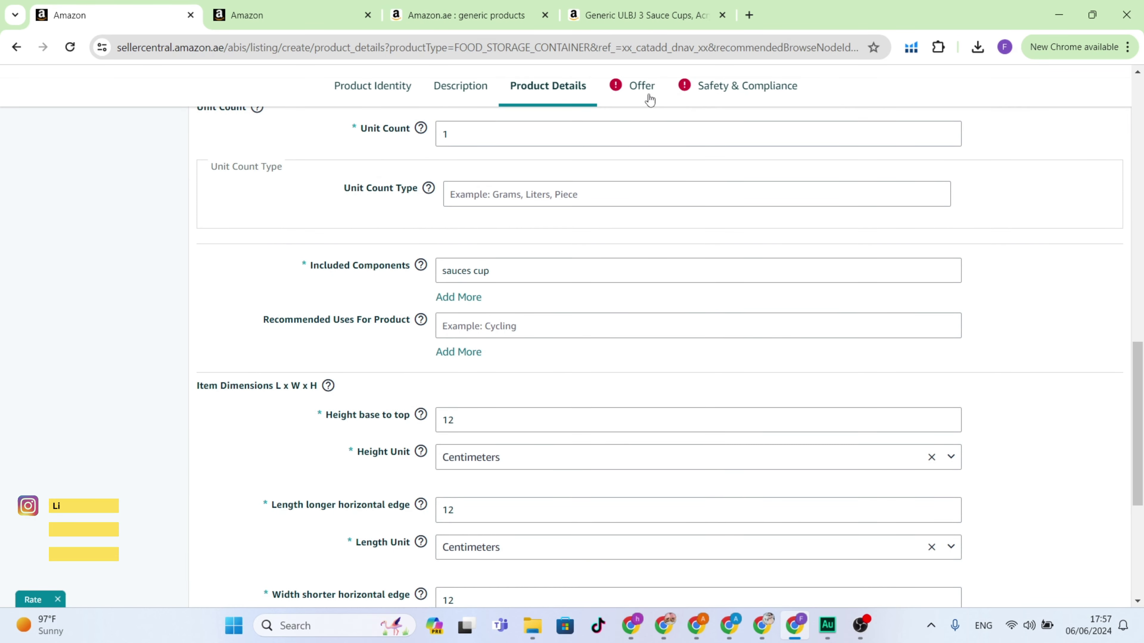
pyautogui.click(642, 85)
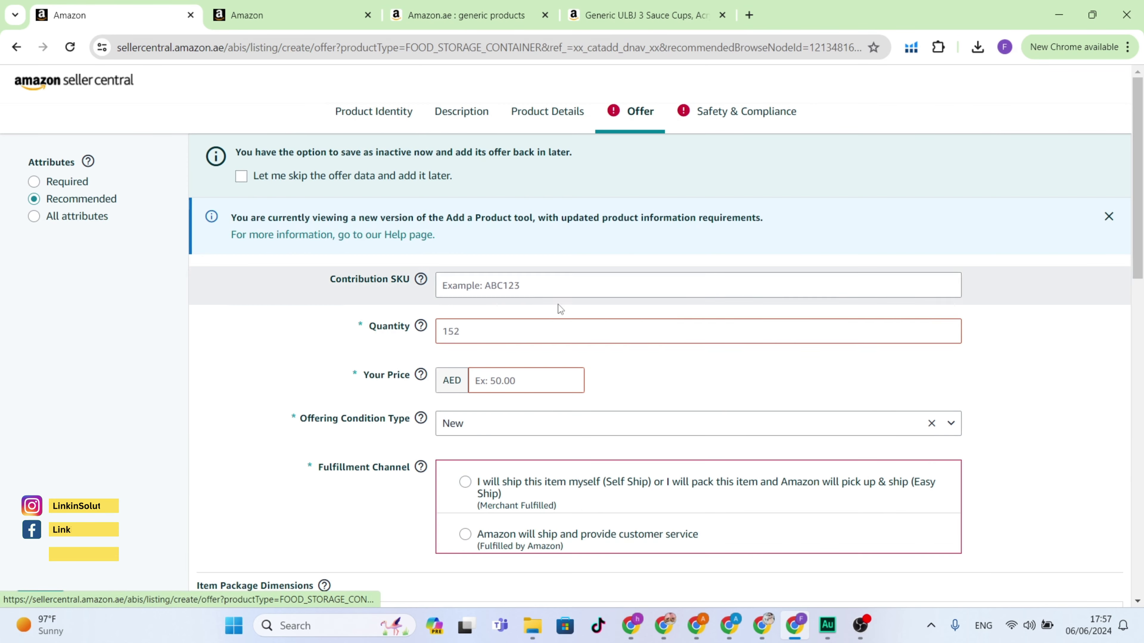
pyautogui.click(507, 332)
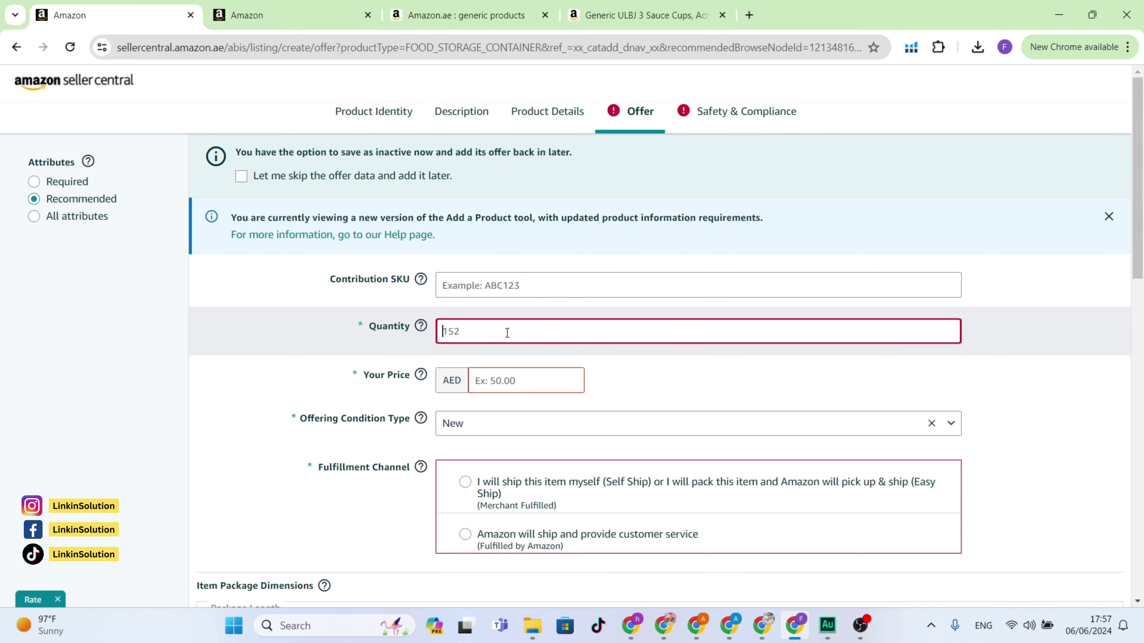
pyautogui.write('3-')
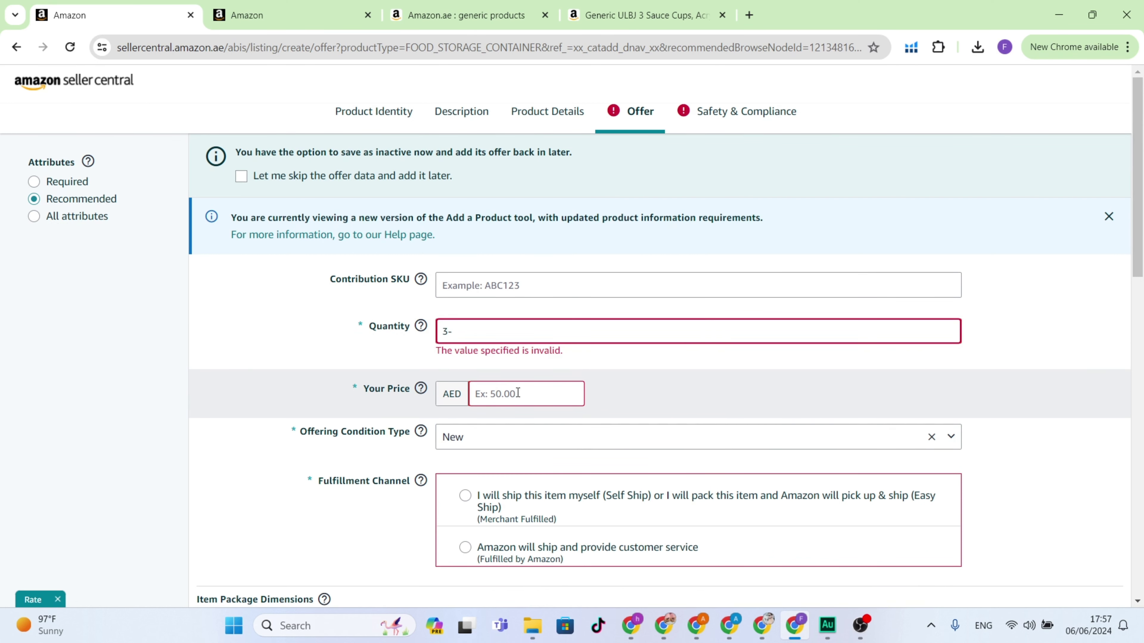
pyautogui.press('BackSpace')
pyautogui.write('0')
pyautogui.click(518, 382)
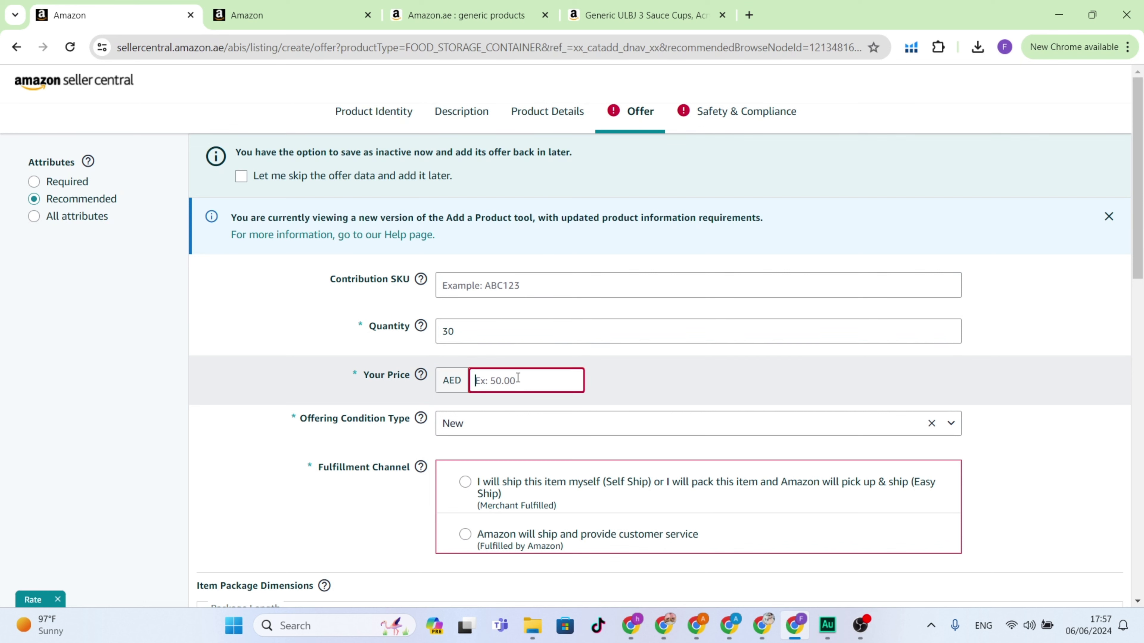
pyautogui.write('30')
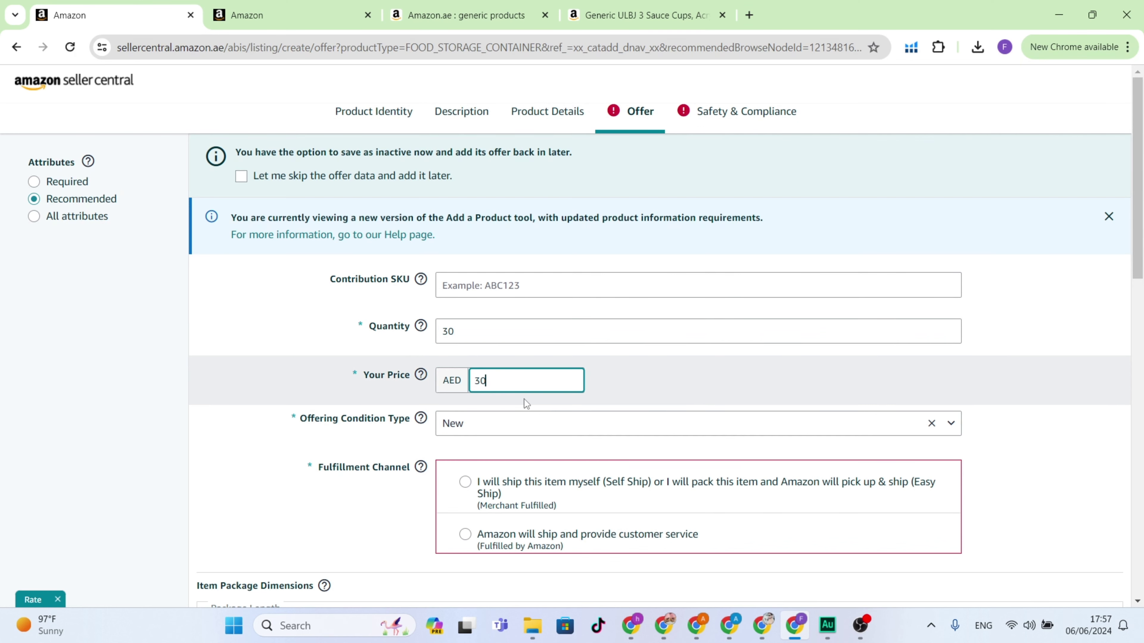
pyautogui.scroll(-4, 525, 400)
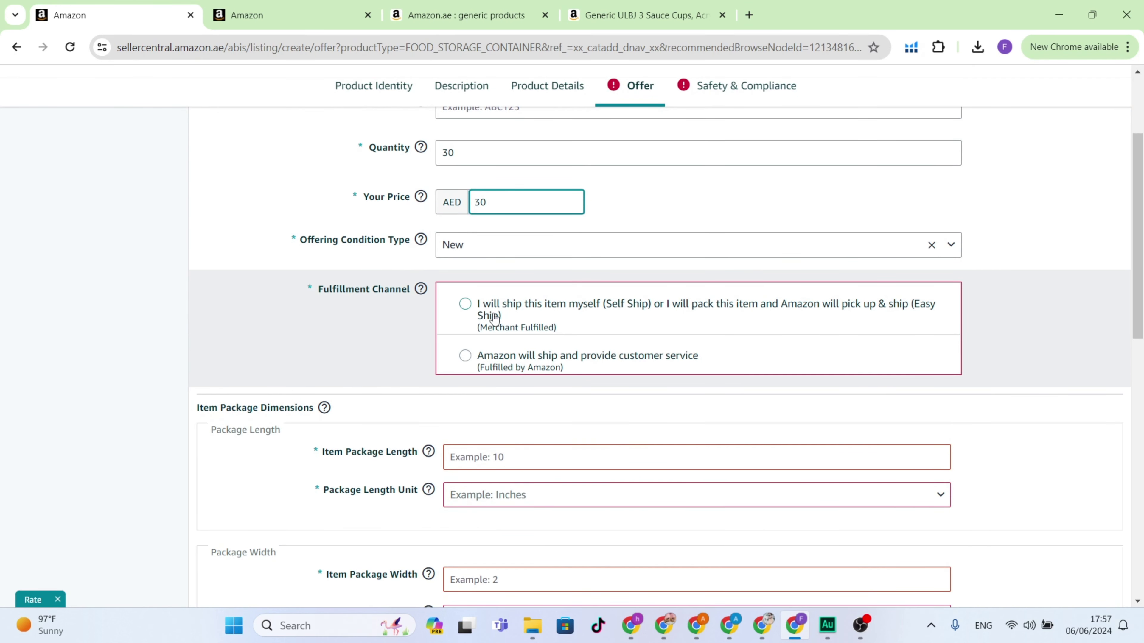
pyautogui.click(465, 355)
# Set the item package length, width and height to 12, each with Picometer as the unit.
pyautogui.scroll(-3, 544, 391)
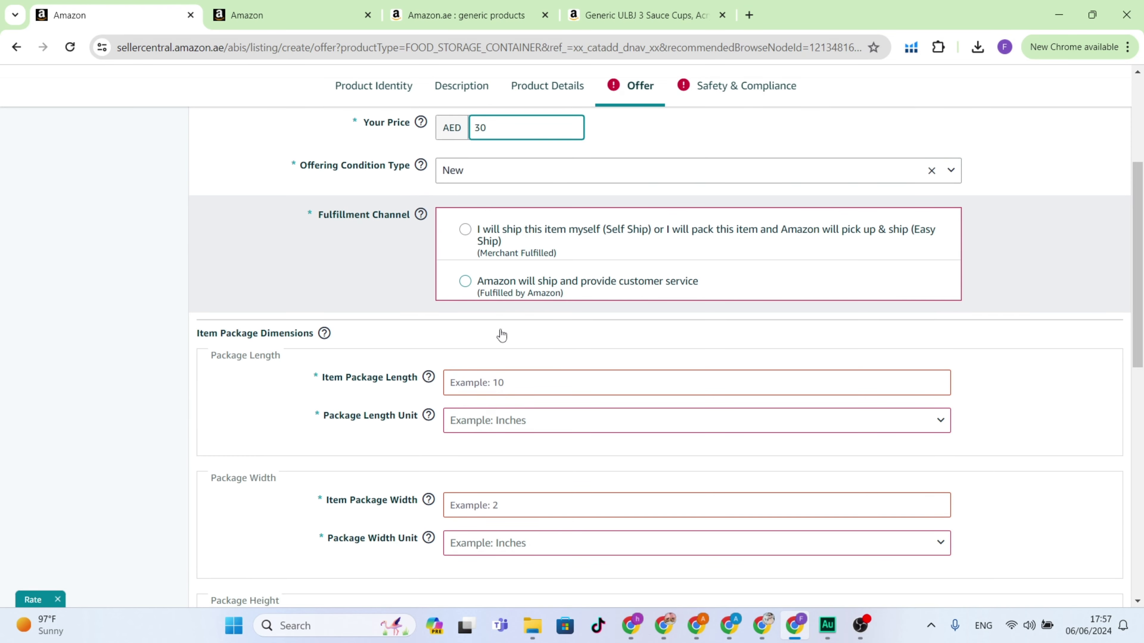
pyautogui.click(492, 378)
pyautogui.write('12')
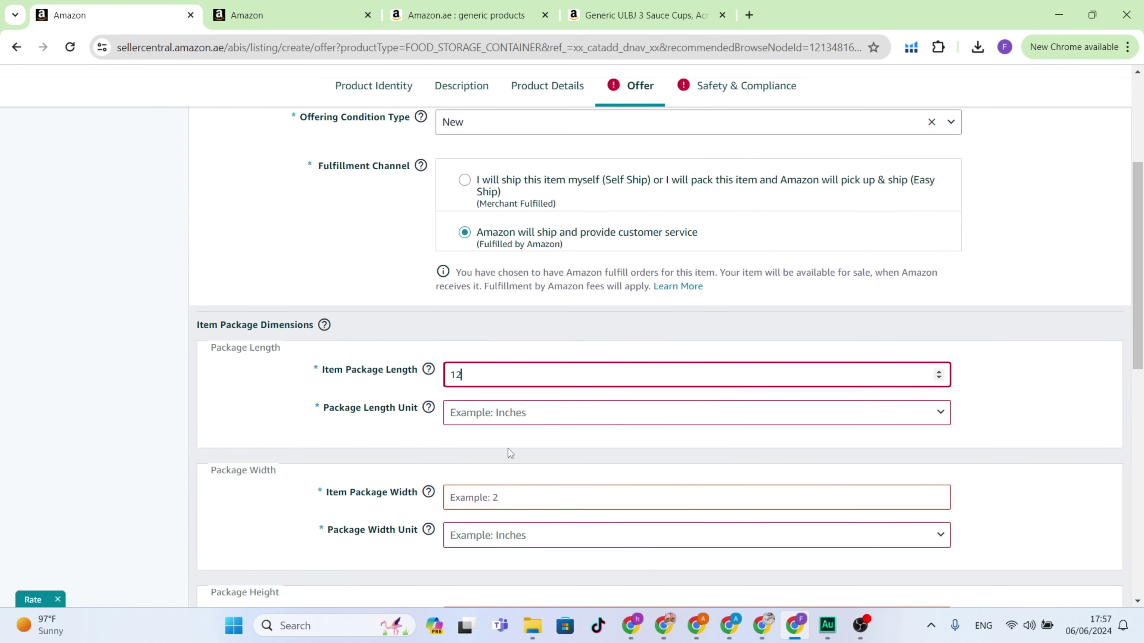
pyautogui.click(513, 417)
pyautogui.click(506, 460)
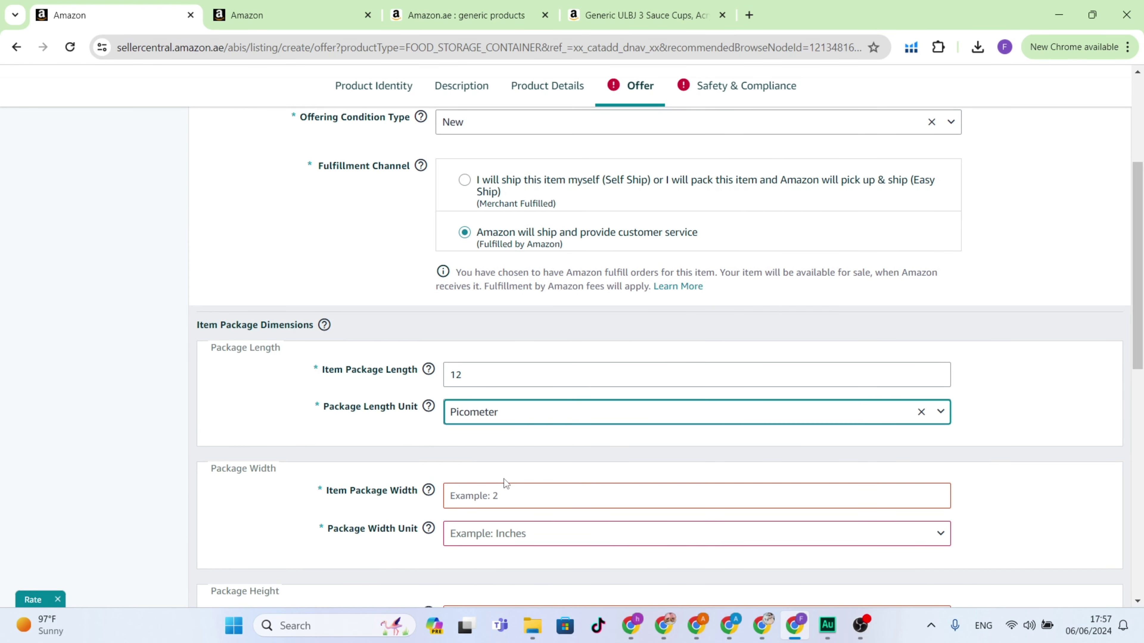
pyautogui.click(503, 497)
pyautogui.write('12')
pyautogui.scroll(-3, 503, 497)
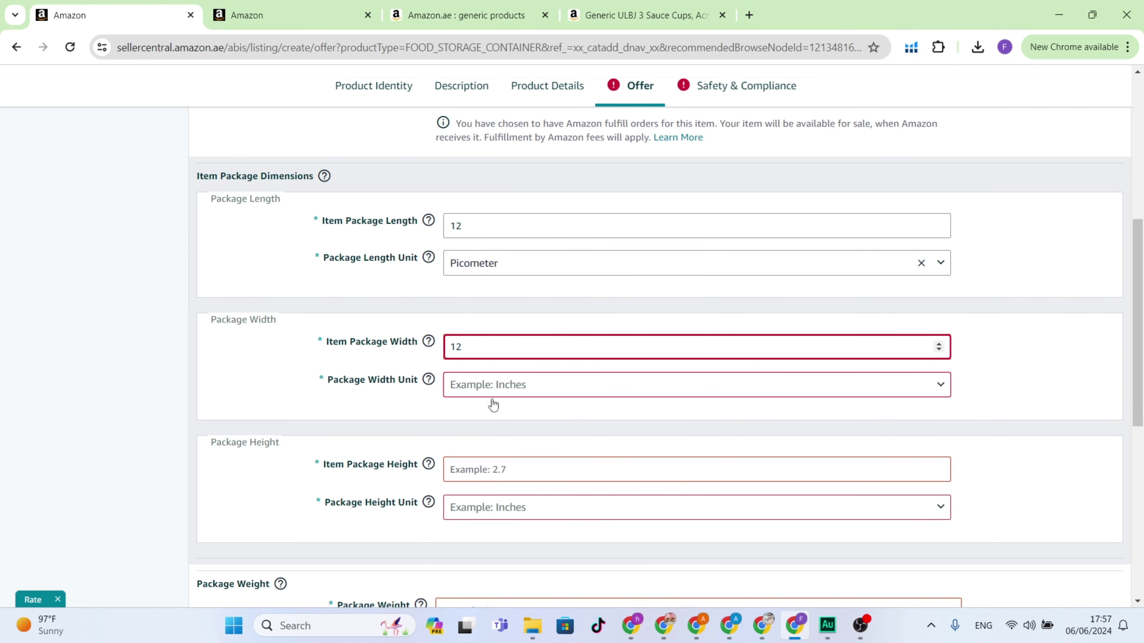
pyautogui.click(492, 388)
pyautogui.click(494, 435)
pyautogui.click(488, 471)
pyautogui.write('12')
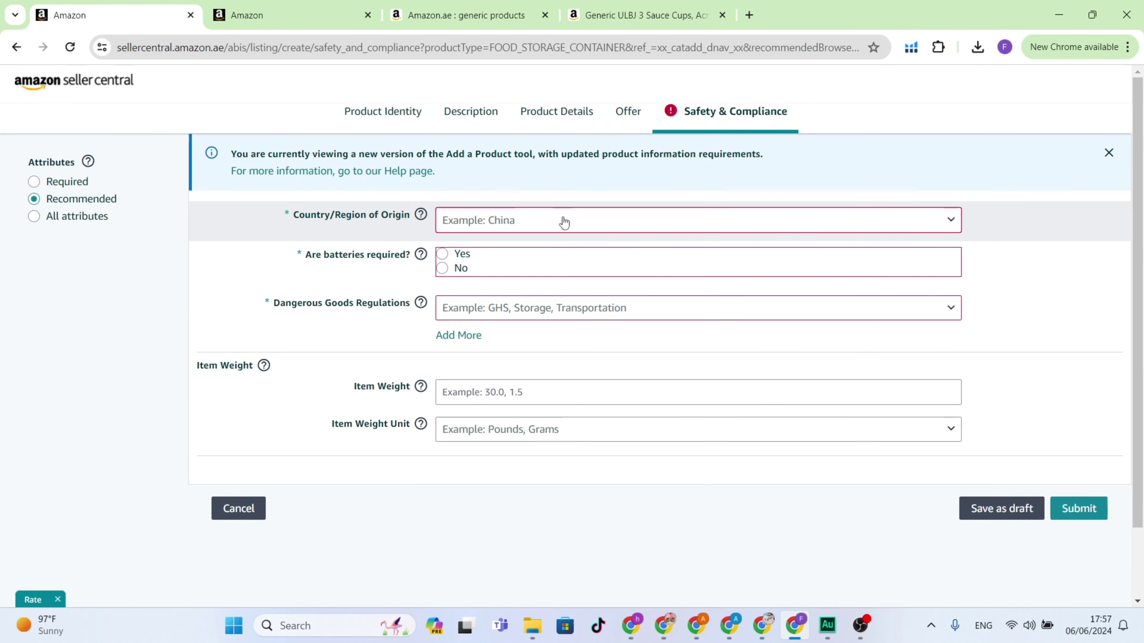
# On the Safety & Compliance page, set the country of origin to China, batteries required to No, and dangerous goods regulations to Unknown.
pyautogui.click(556, 221)
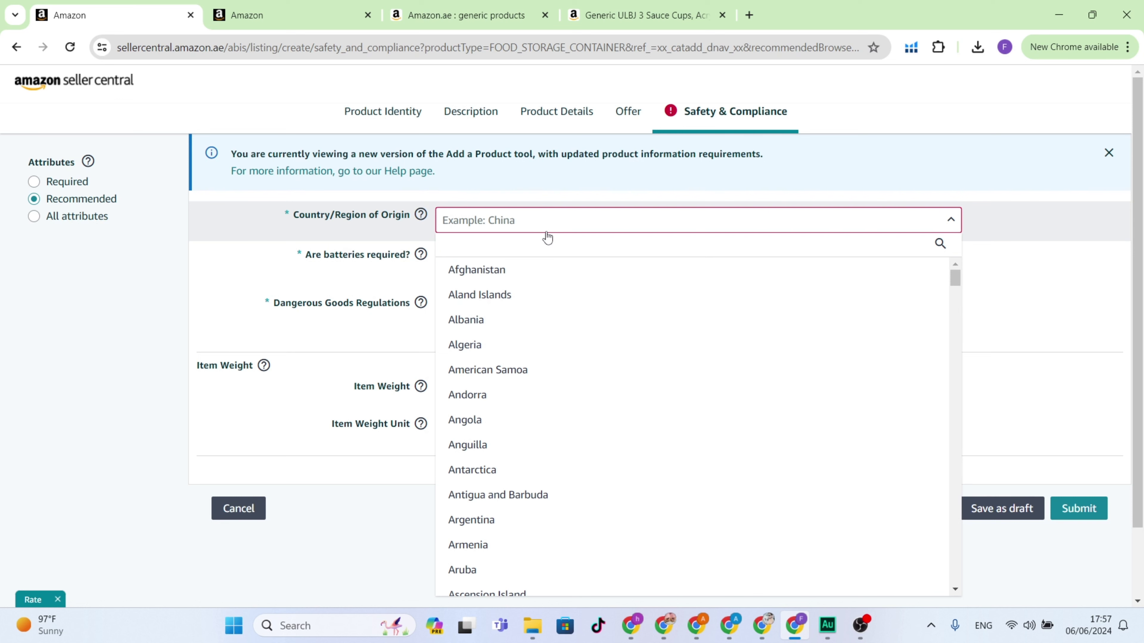
pyautogui.write('s')
pyautogui.press('BackSpace')
pyautogui.write('chin')
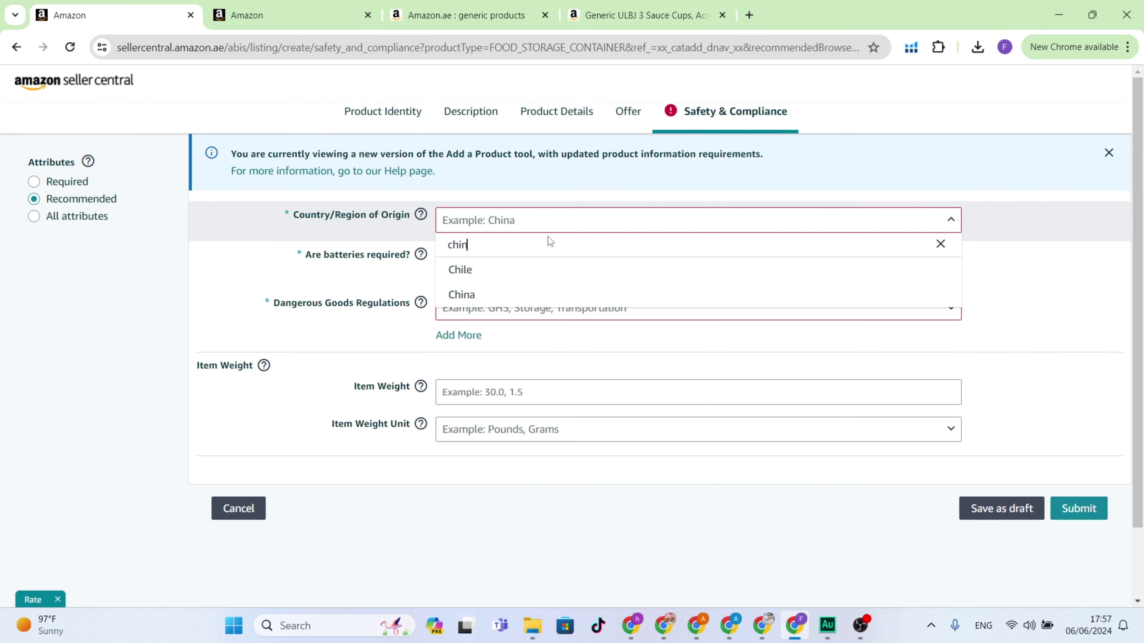
pyautogui.click(533, 271)
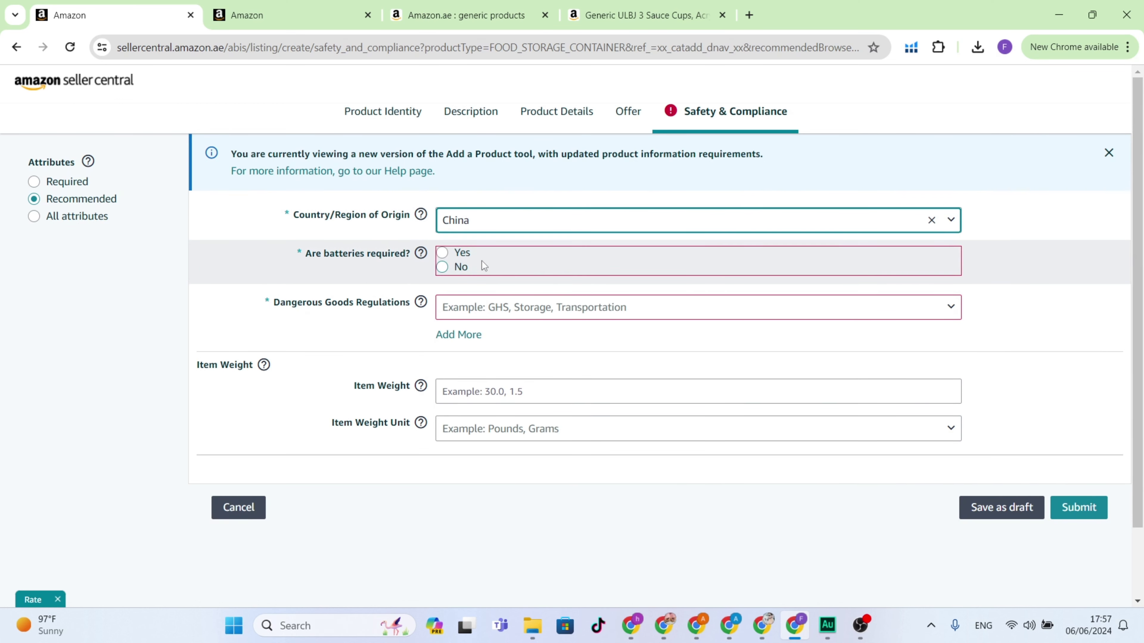
pyautogui.click(456, 269)
pyautogui.click(487, 316)
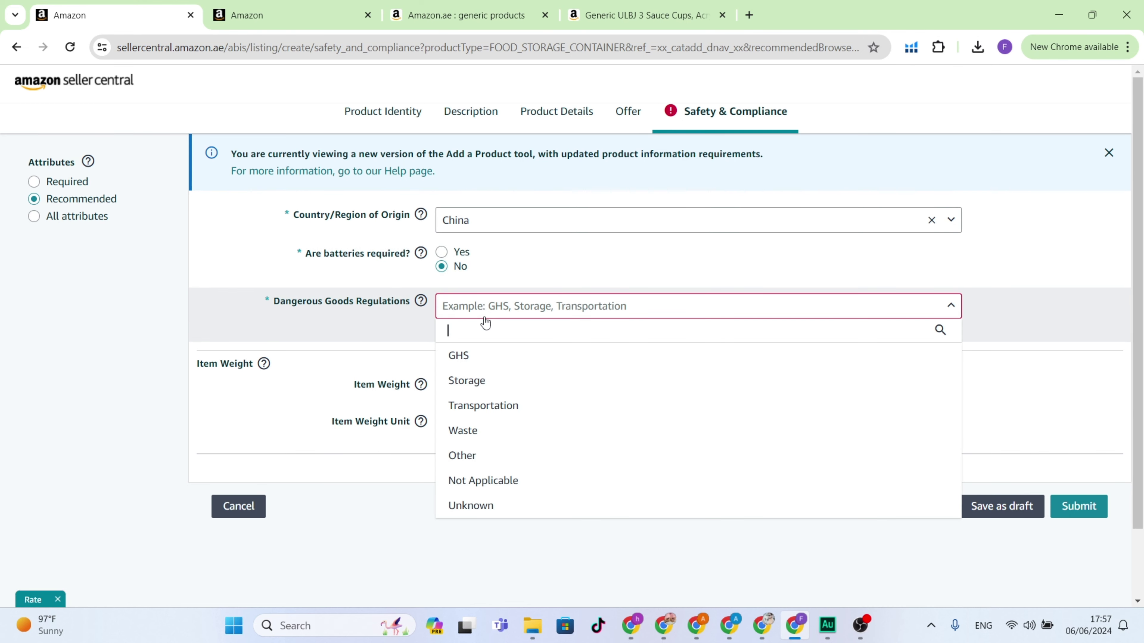
pyautogui.click(486, 505)
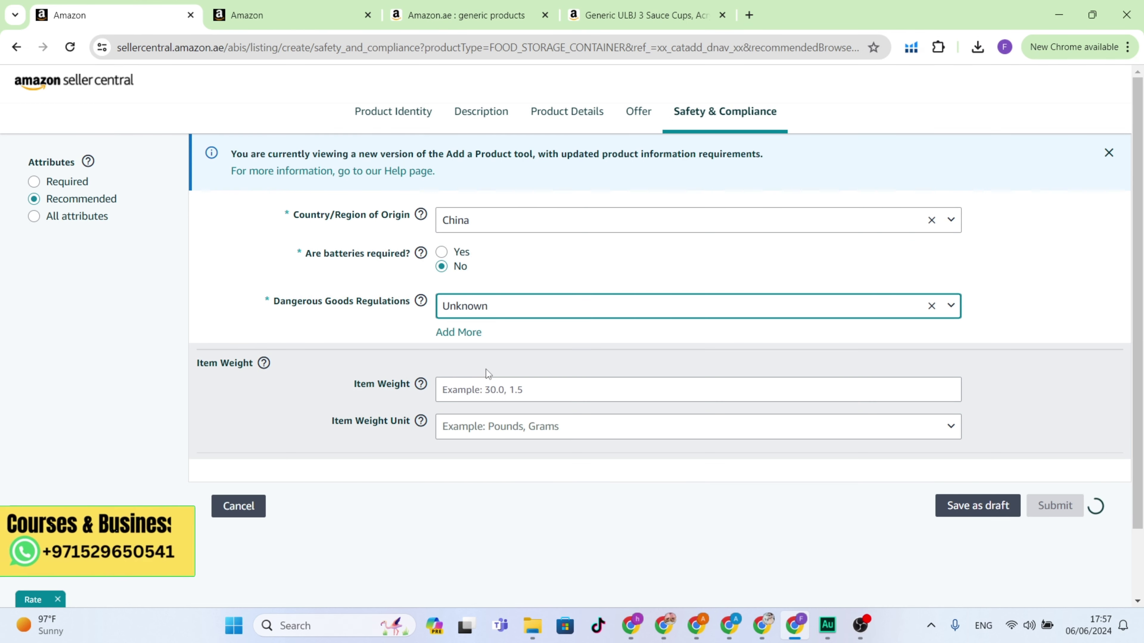
# Try to submit the listing from the Safety & Compliance page.
pyautogui.click(493, 428)
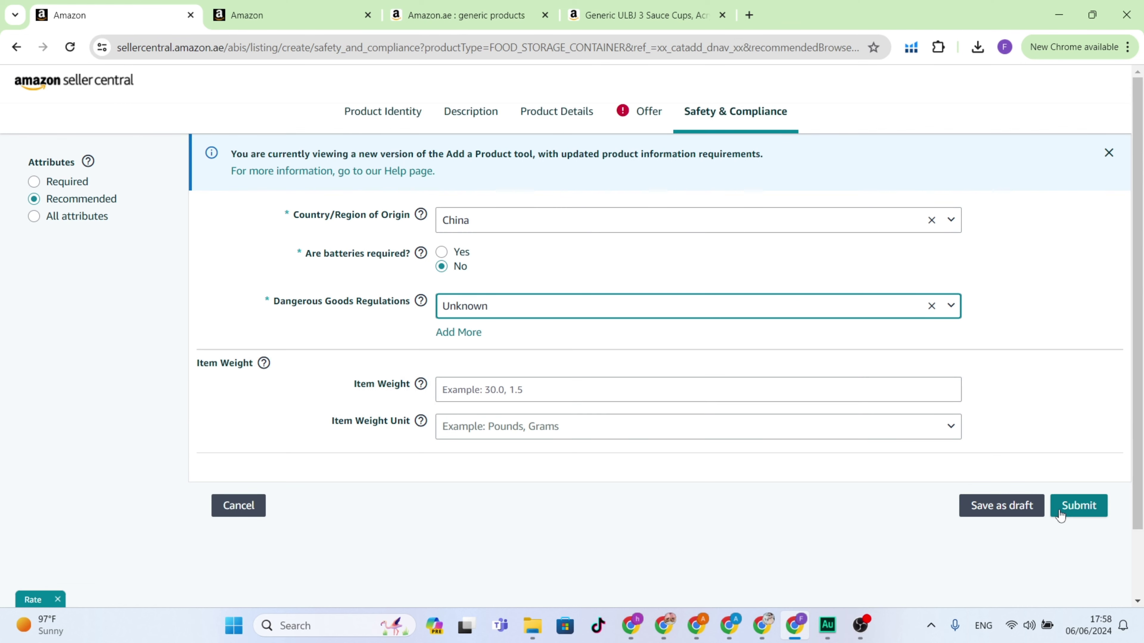
pyautogui.click(1070, 513)
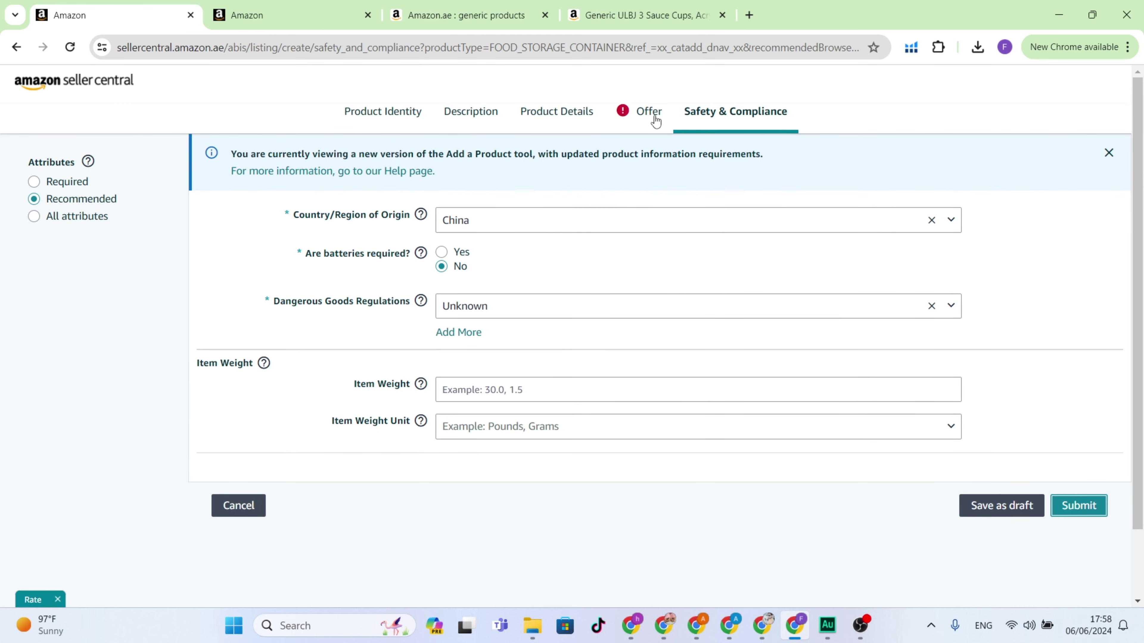
# Return to the Offer page, set the package length unit to Micron, and open the package width unit choices.
pyautogui.click(654, 115)
pyautogui.scroll(-4, 523, 412)
pyautogui.scroll(-4, 523, 412)
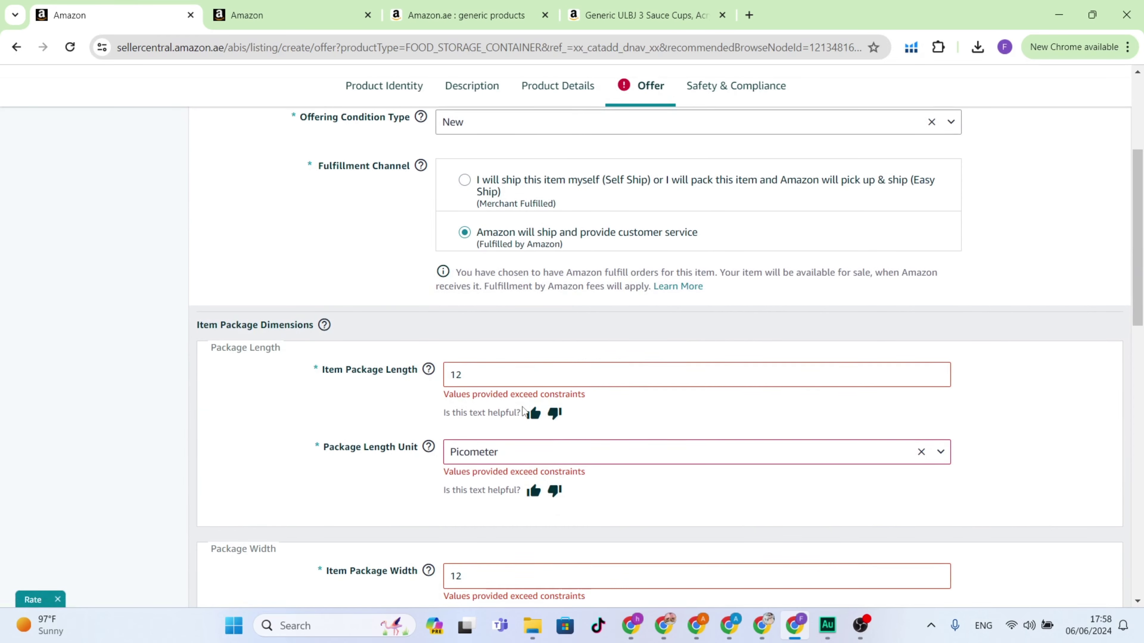
pyautogui.click(506, 310)
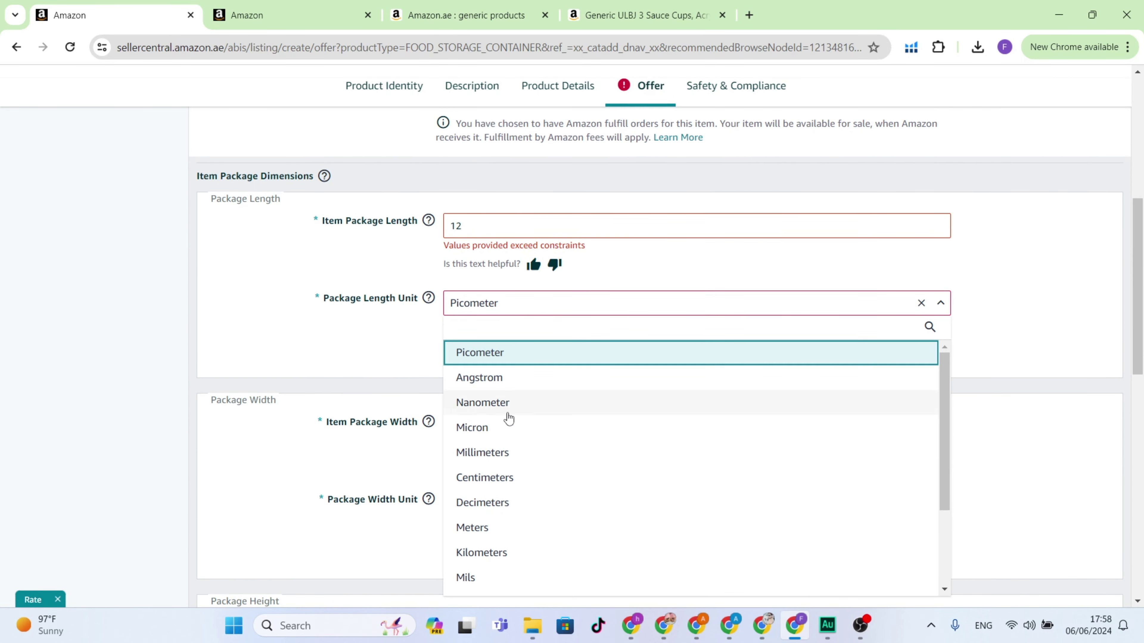
pyautogui.press('Return')
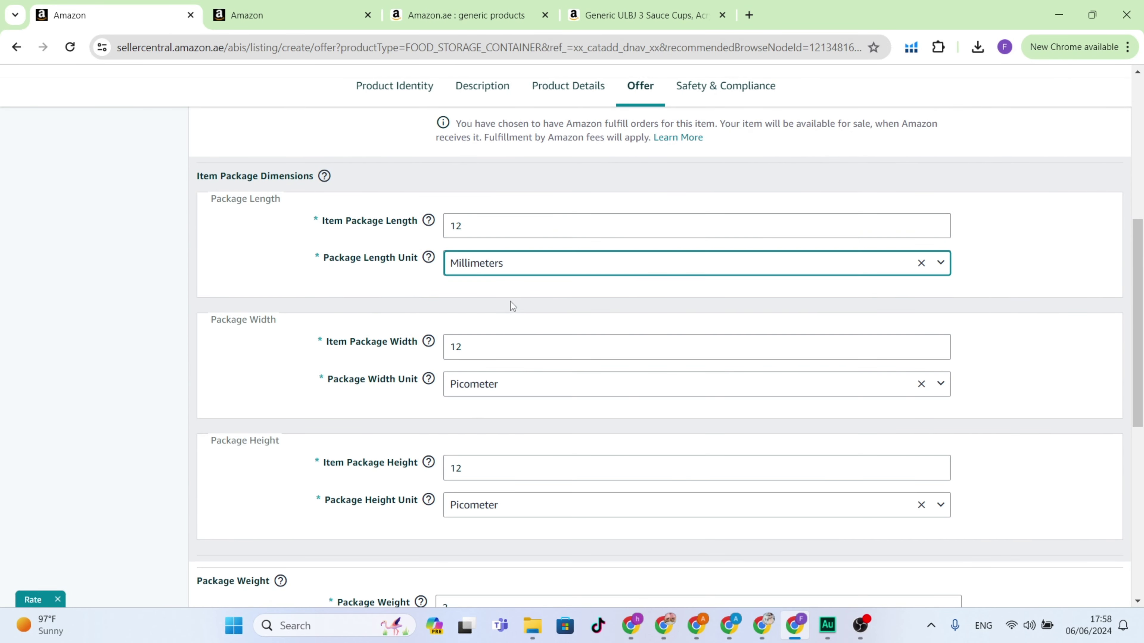
pyautogui.click(523, 271)
pyautogui.press('Down')
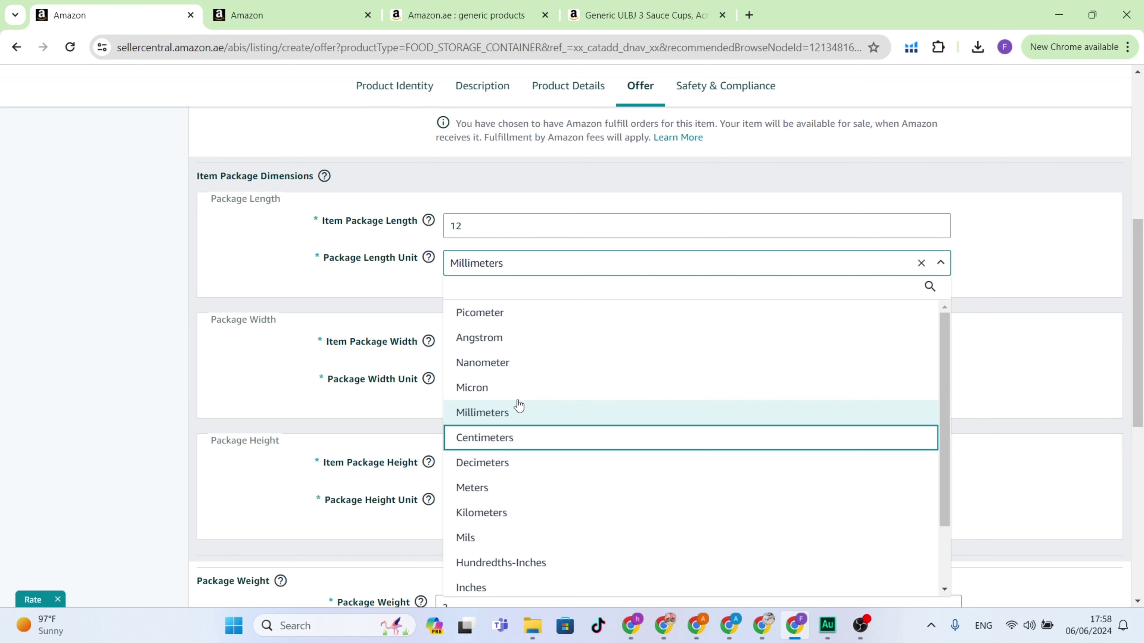
pyautogui.click(520, 441)
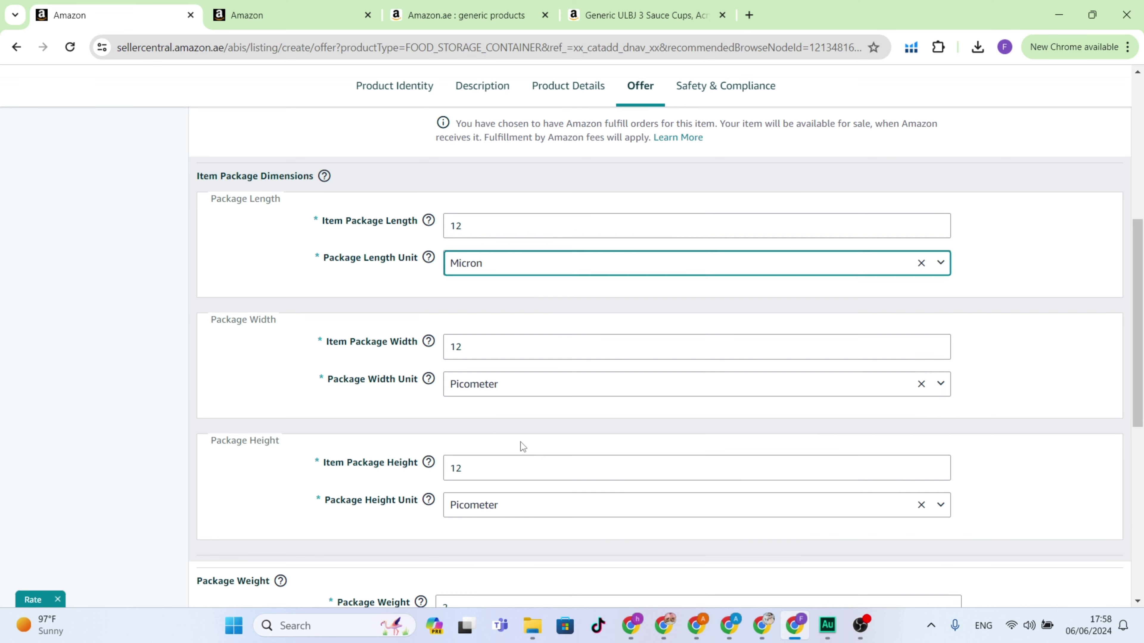
pyautogui.click(511, 390)
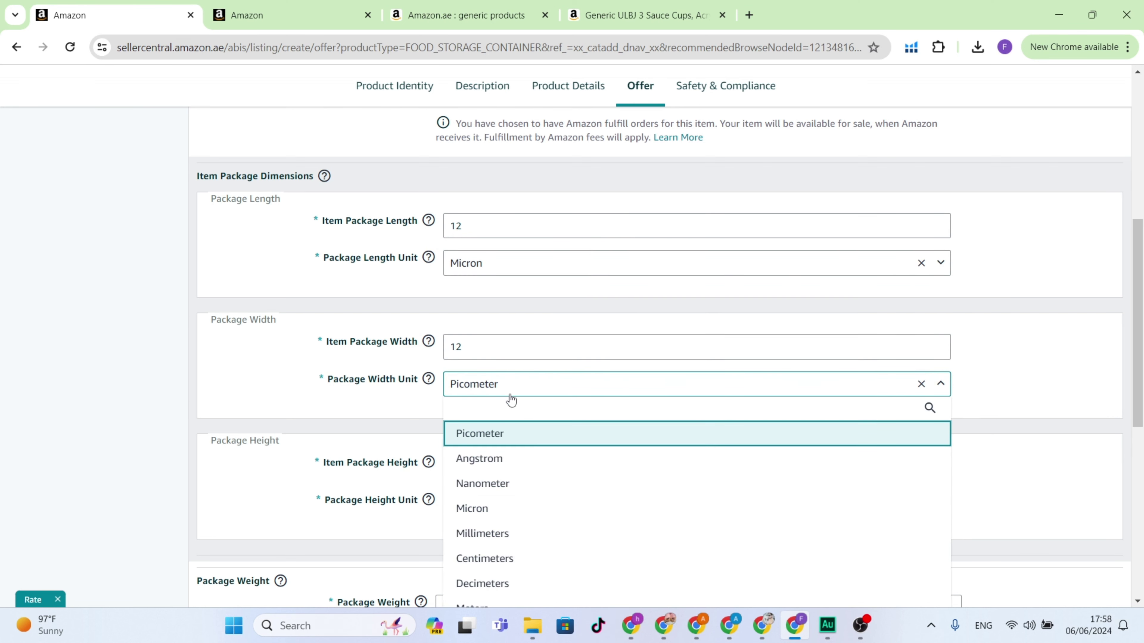
pyautogui.scroll(-5, 500, 518)
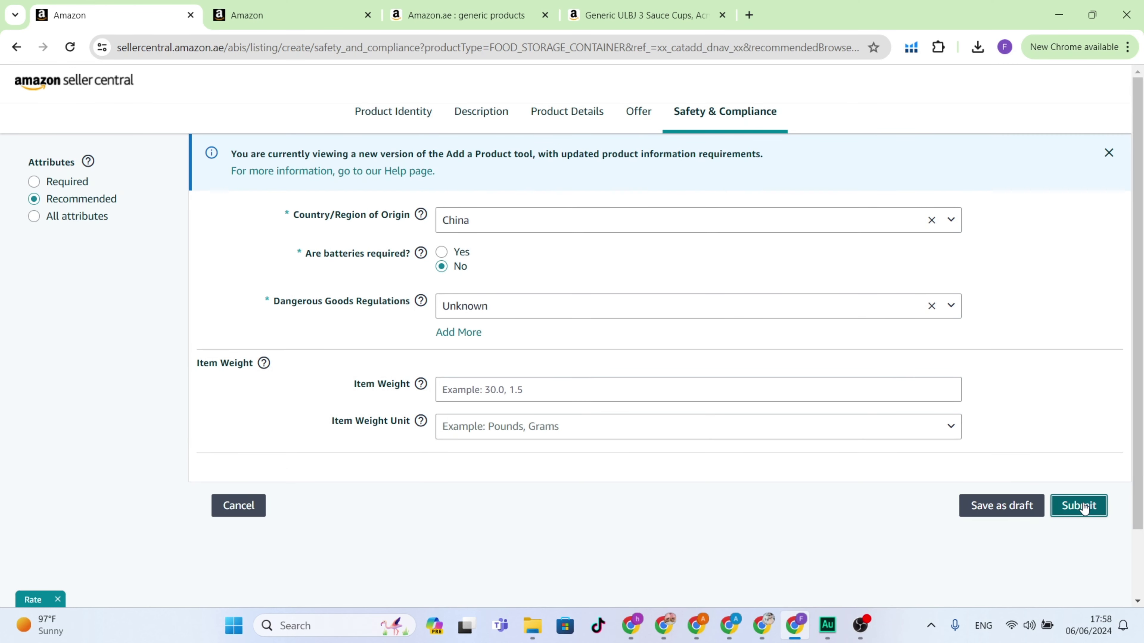
# Submit the listing from the Safety & Compliance page and list the new product as FBA.
pyautogui.click(1077, 506)
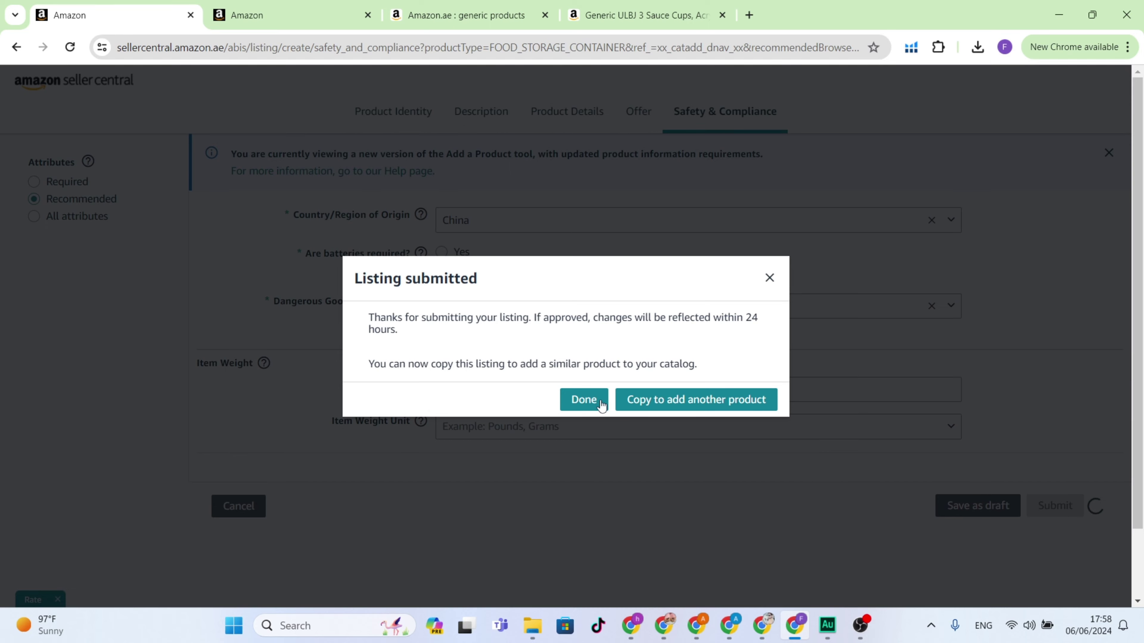
pyautogui.click(585, 399)
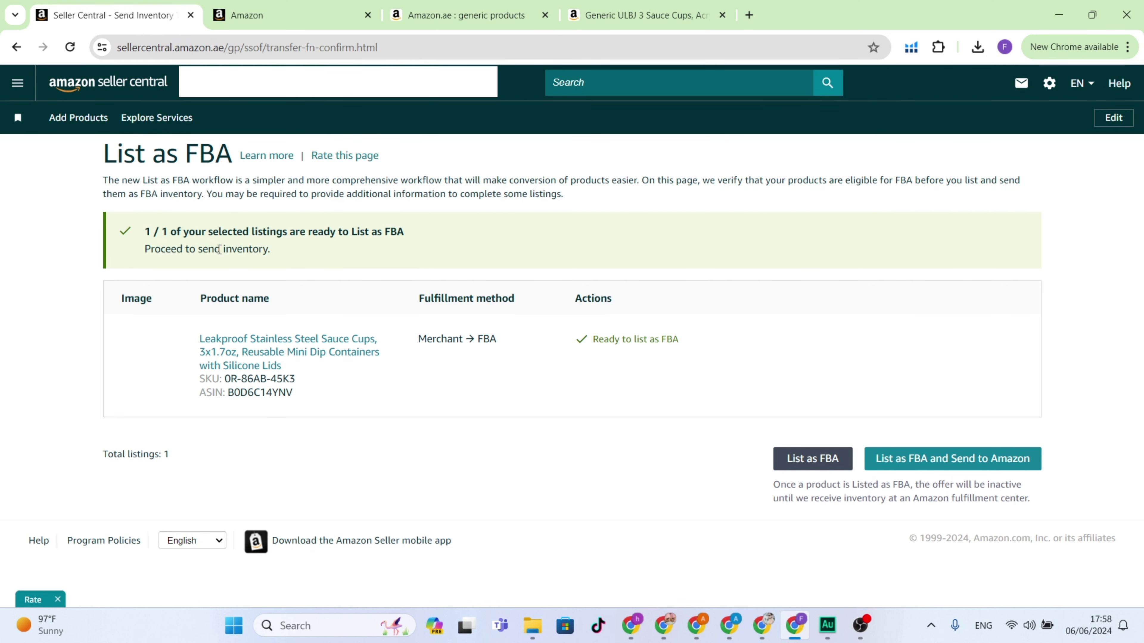
pyautogui.click(809, 459)
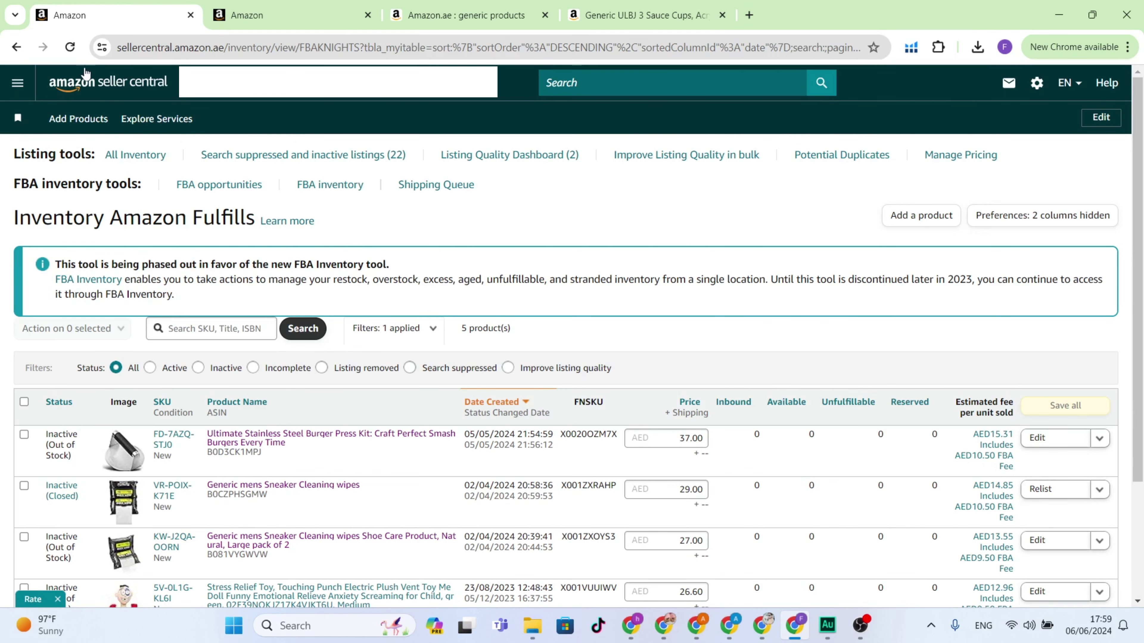
# Refresh the Amazon-fulfilled inventory list and view the reference product page for the Generic ULBJ 3 Sauce Cups.
pyautogui.click(69, 47)
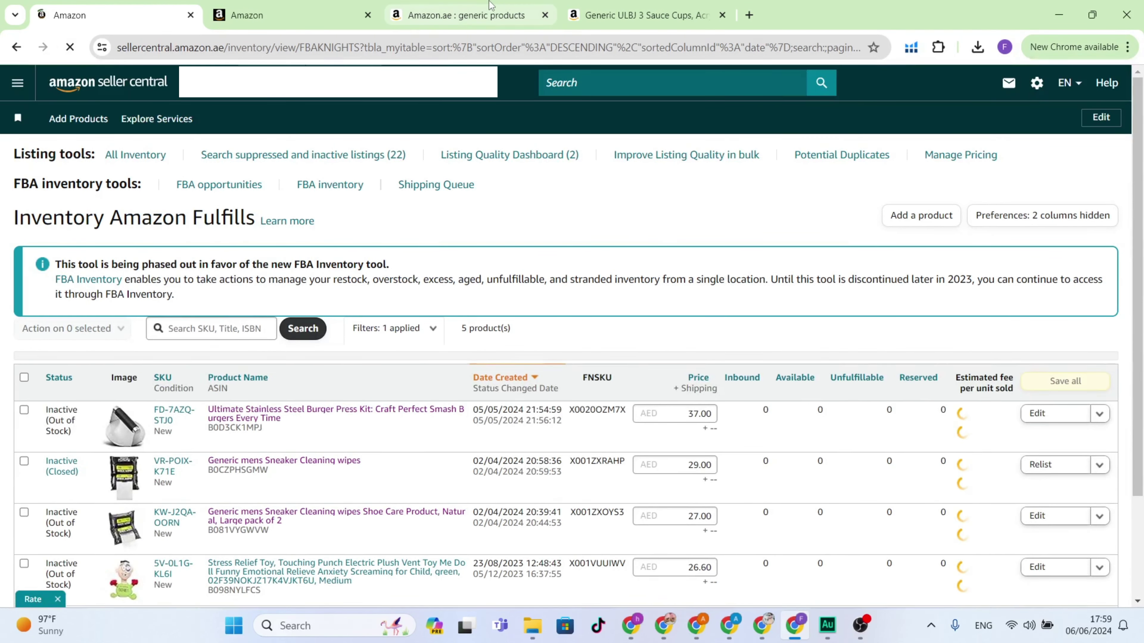
pyautogui.click(514, 20)
pyautogui.click(588, 12)
pyautogui.scroll(20, 516, 336)
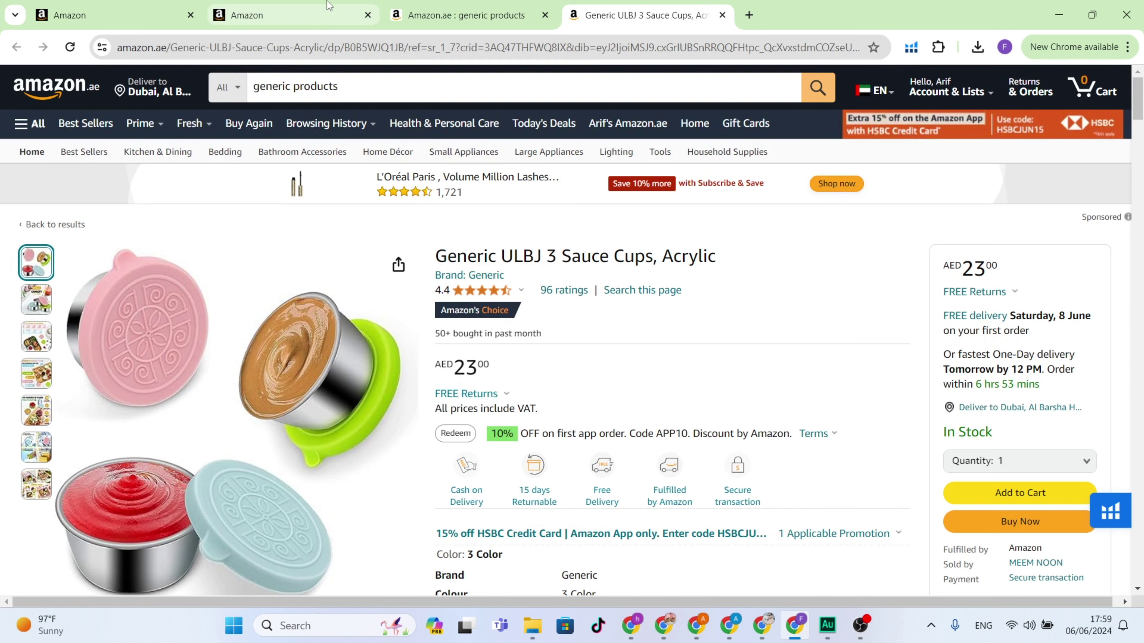
pyautogui.moveTo(328, 5)
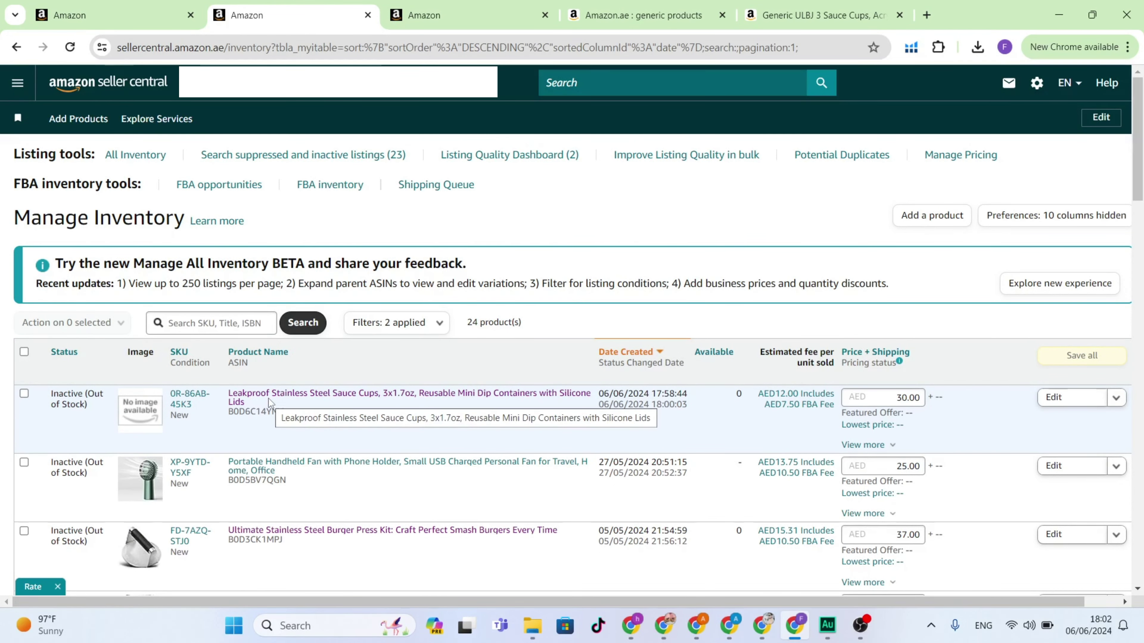
# Open the new Leakproof Stainless Steel Sauce Cups product page from Manage Inventory and review its title, brand and bullet points.
pyautogui.click(292, 396)
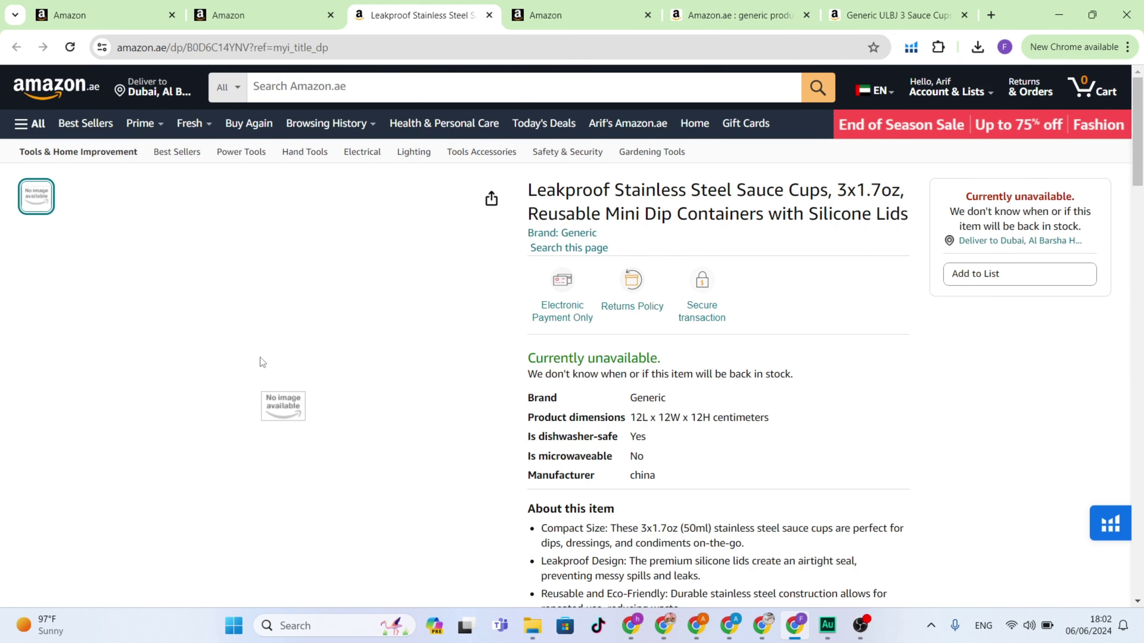
pyautogui.moveTo(600, 231); pyautogui.dragTo(555, 225)
pyautogui.scroll(-3, 739, 340)
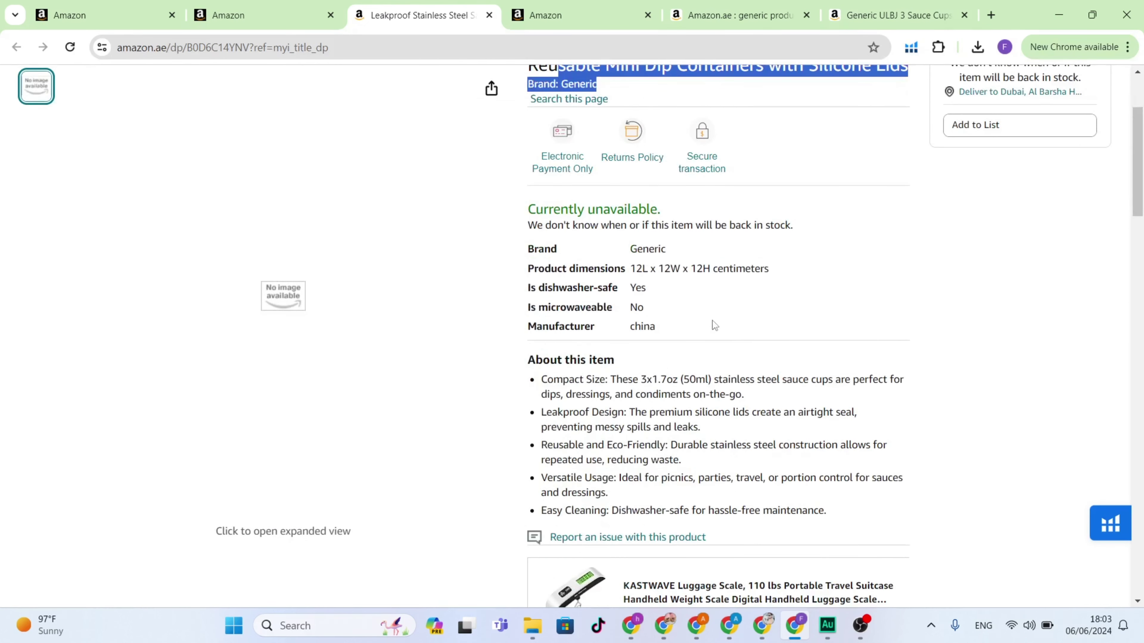
pyautogui.scroll(-2, 585, 267)
pyautogui.moveTo(542, 305); pyautogui.dragTo(808, 398)
# Examine the technical details and the full product description on the new sauce cups product page.
pyautogui.scroll(-17, 807, 397)
pyautogui.scroll(5, 76, 408)
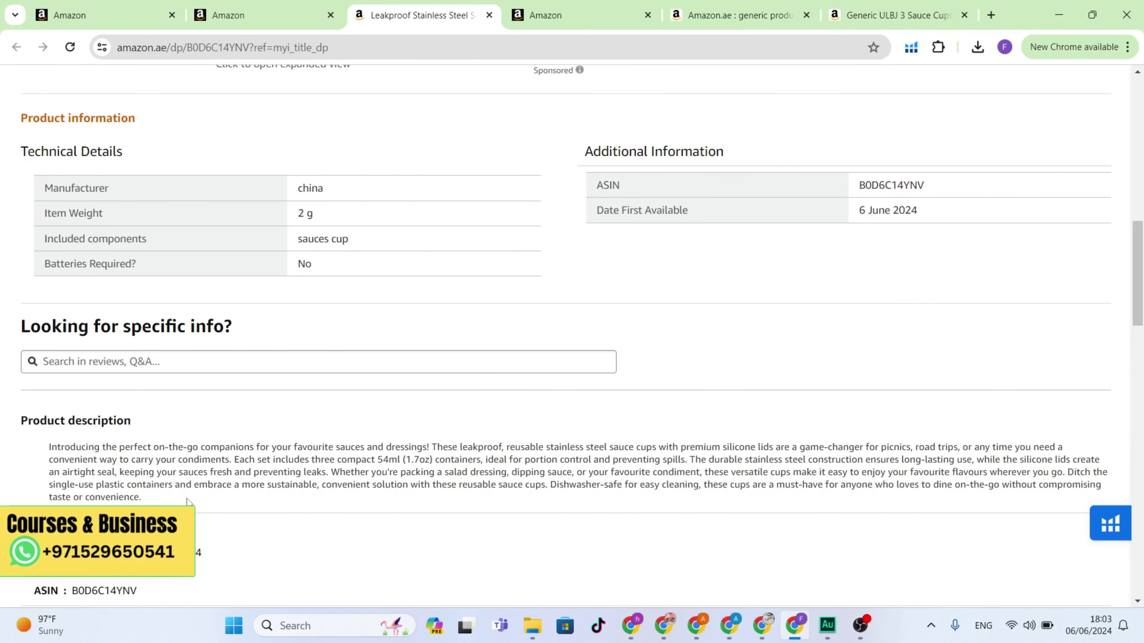
pyautogui.moveTo(187, 499); pyautogui.dragTo(52, 449)
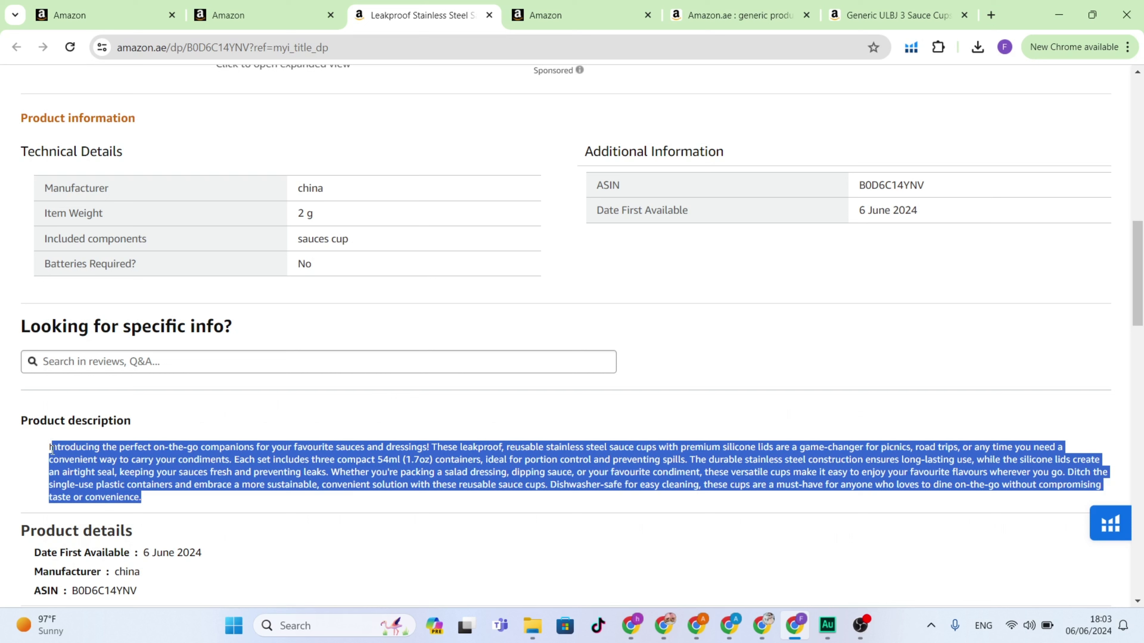
pyautogui.click(196, 490)
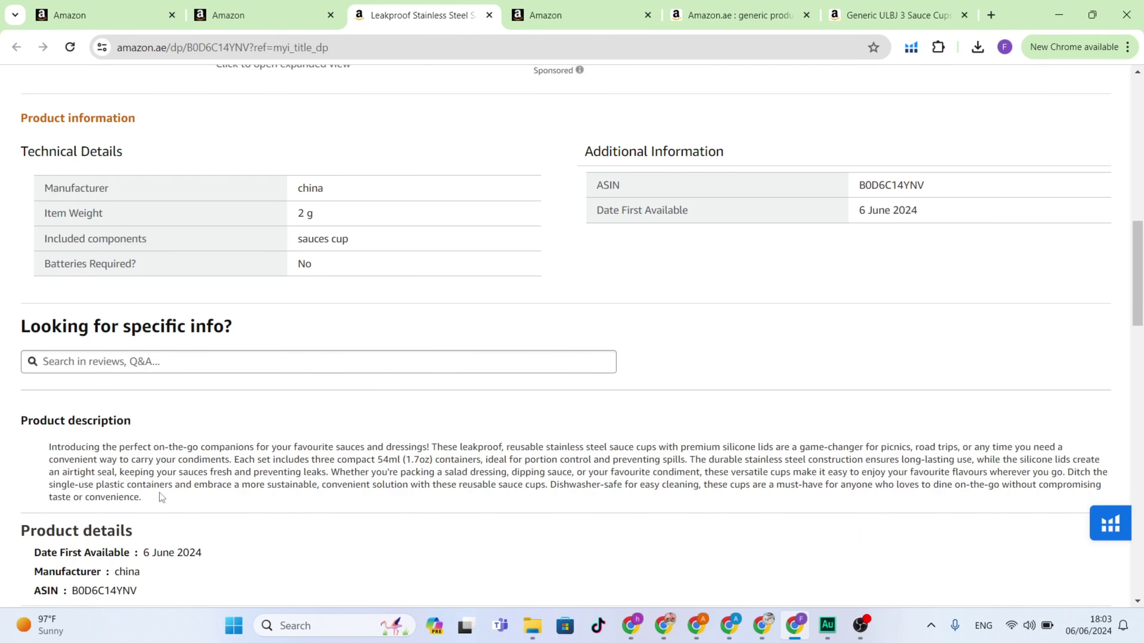
pyautogui.tripleClick(151, 493)
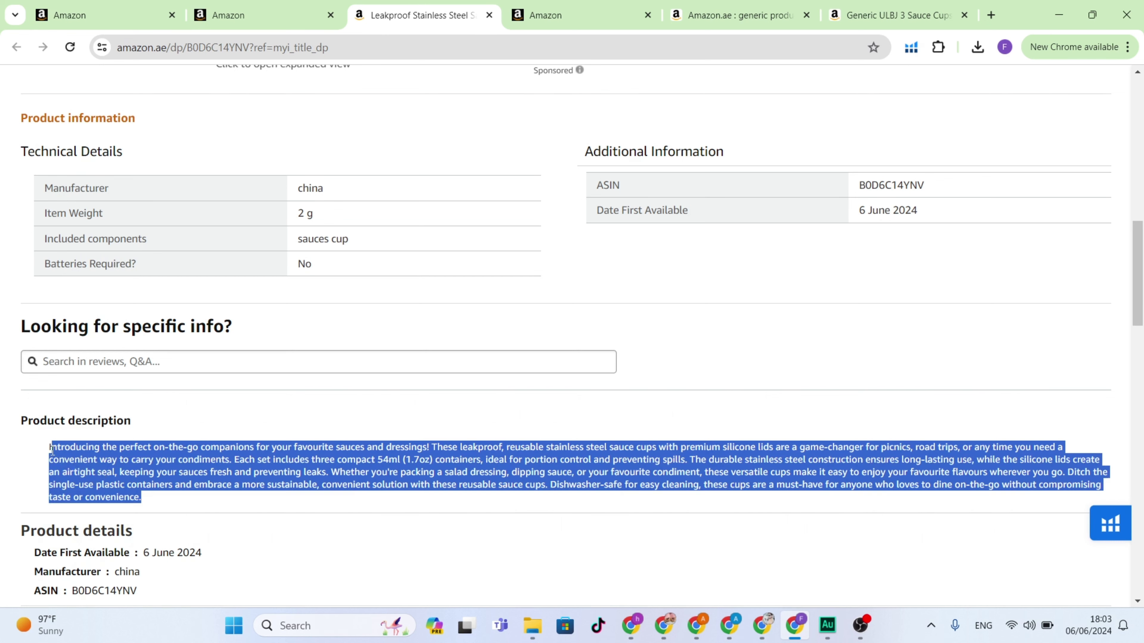
pyautogui.scroll(5, 427, 402)
pyautogui.scroll(8, 588, 381)
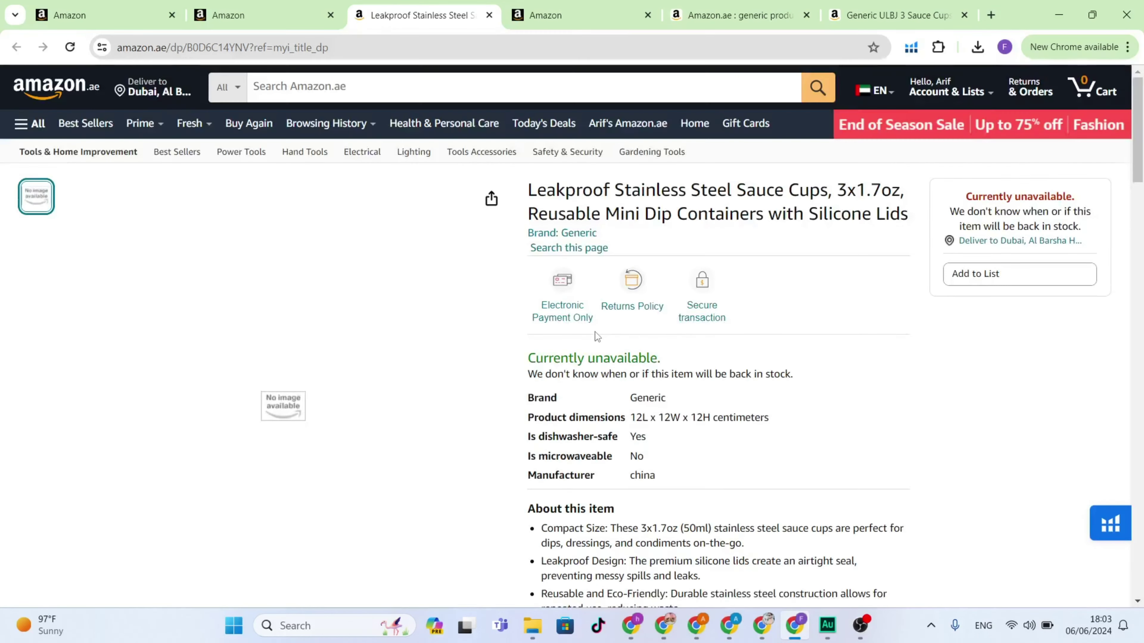